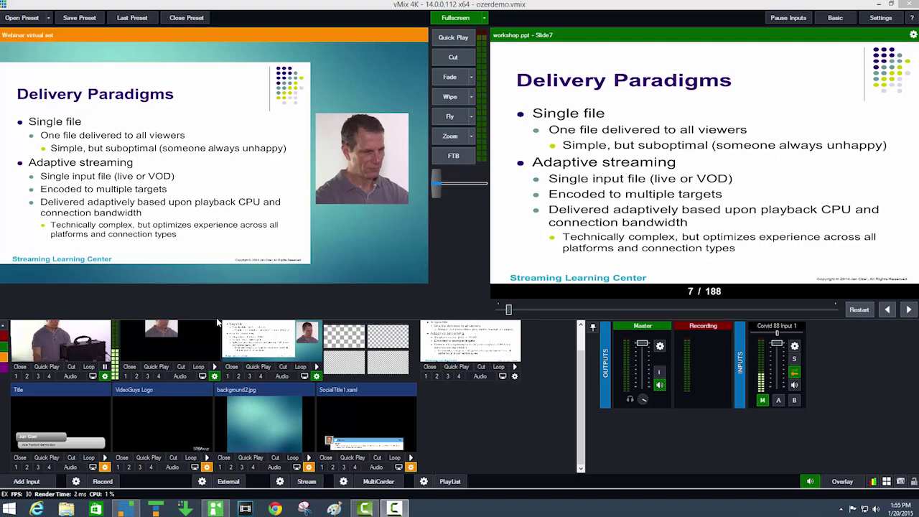
# Step: Try the colour category filters, then preview Corvid 88 Input 1 and fade it live
pyautogui.scroll(2, 584, 337)
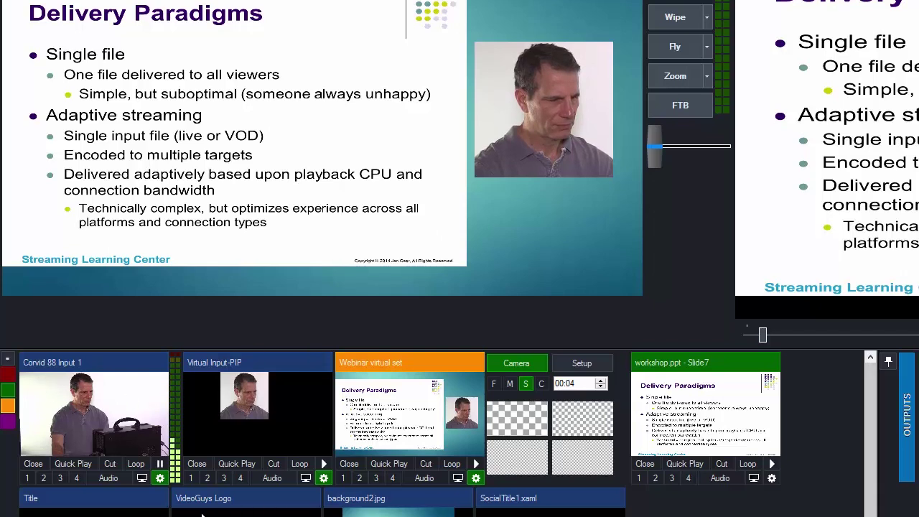
pyautogui.moveTo(869, 423); pyautogui.dragTo(863, 363)
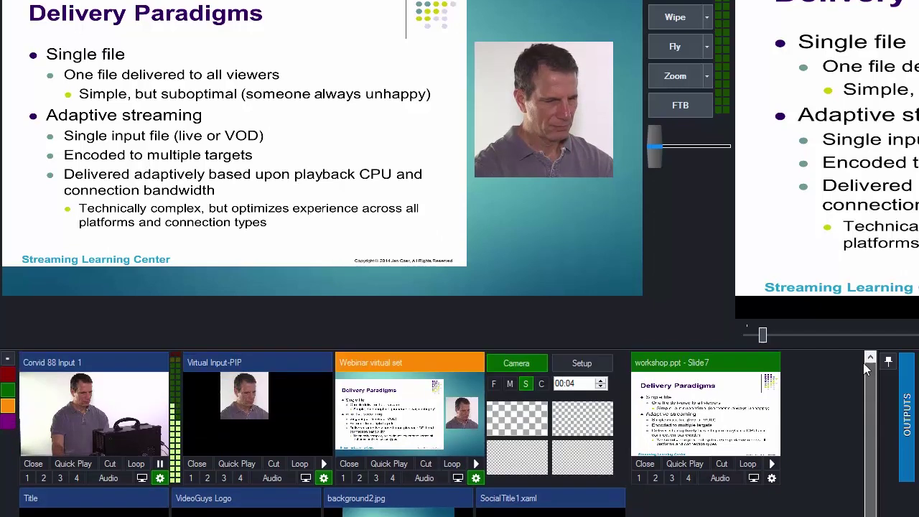
pyautogui.click(9, 402)
pyautogui.click(10, 390)
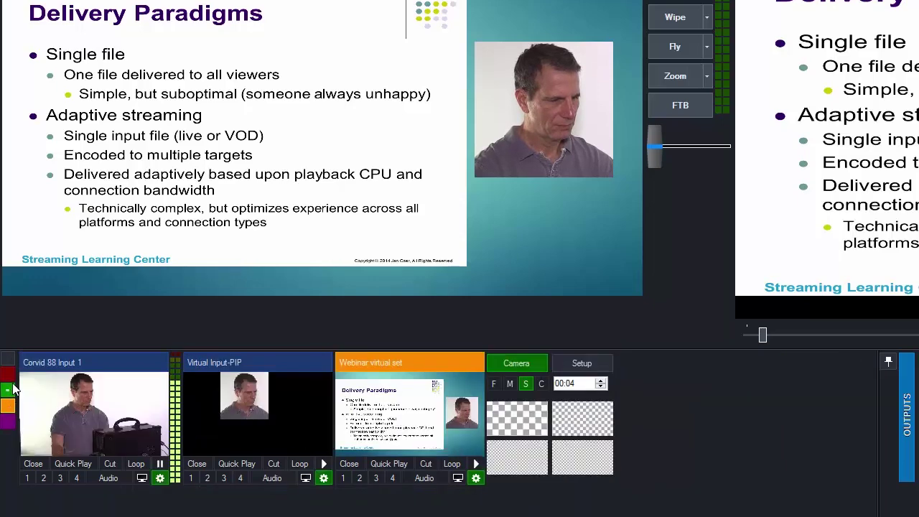
pyautogui.click(10, 359)
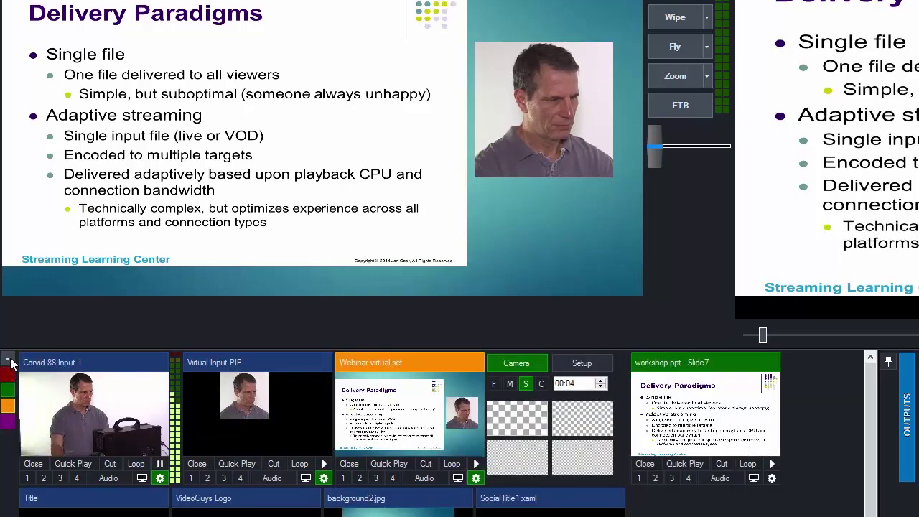
pyautogui.click(101, 440)
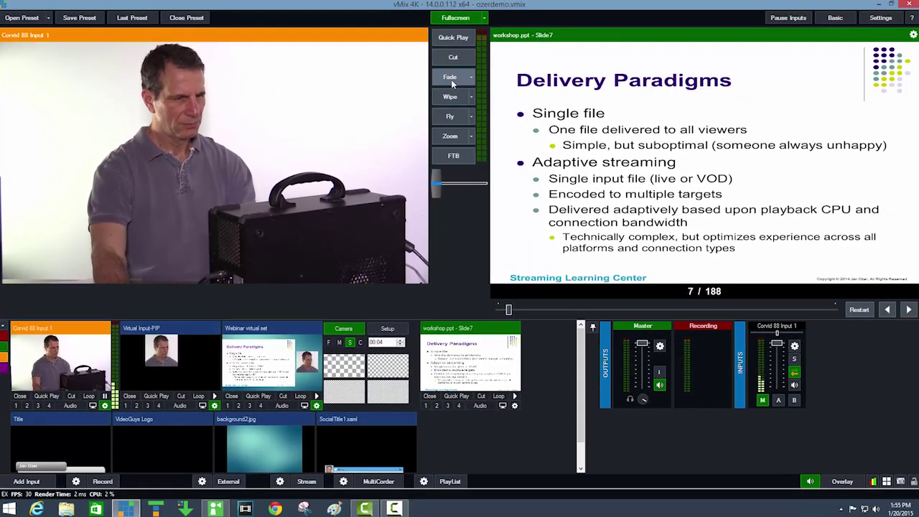
pyautogui.click(451, 79)
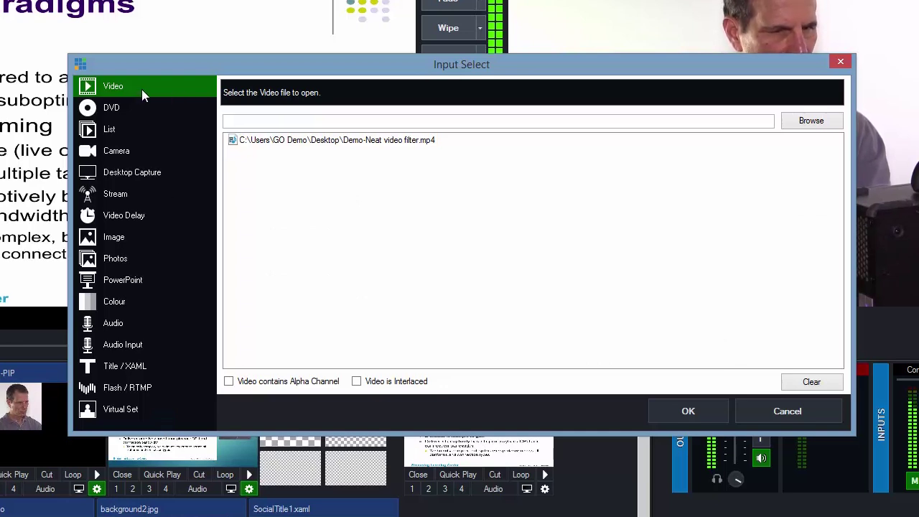
# Step: Browse to Demo-Neat video filter.mp4 and add it as a video input
pyautogui.click(793, 119)
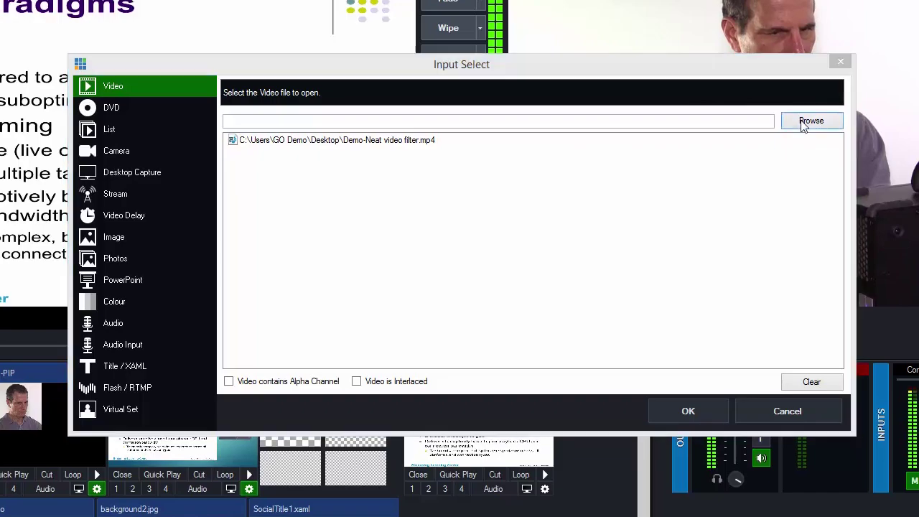
pyautogui.doubleClick(320, 195)
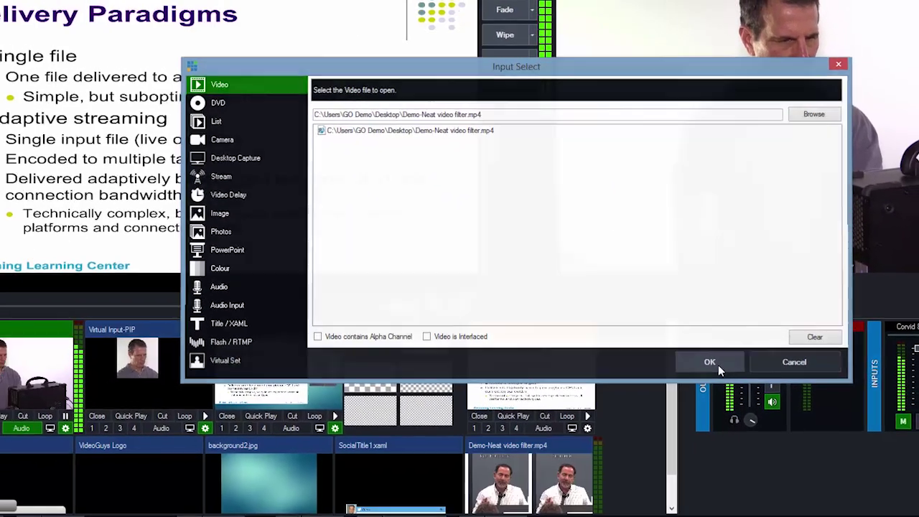
pyautogui.click(689, 411)
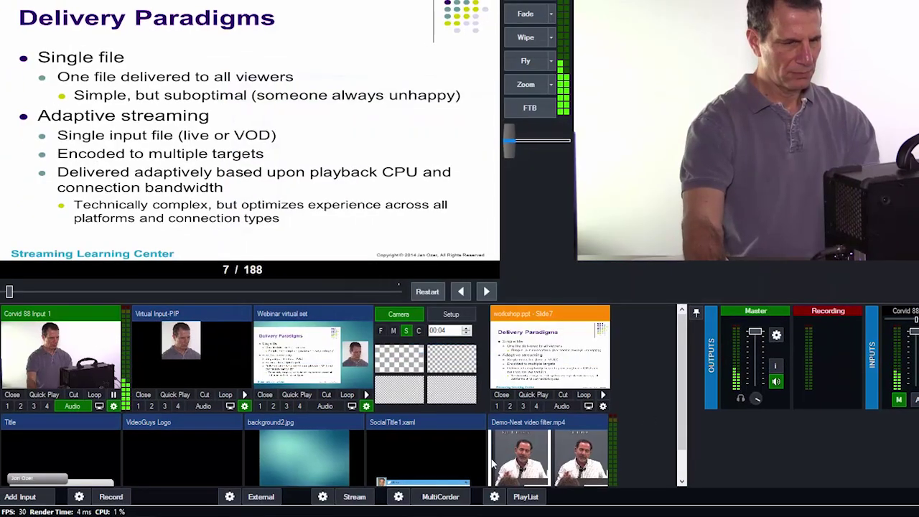
# Step: Look at adding a camera input, then cancel without adding anything
pyautogui.click(20, 496)
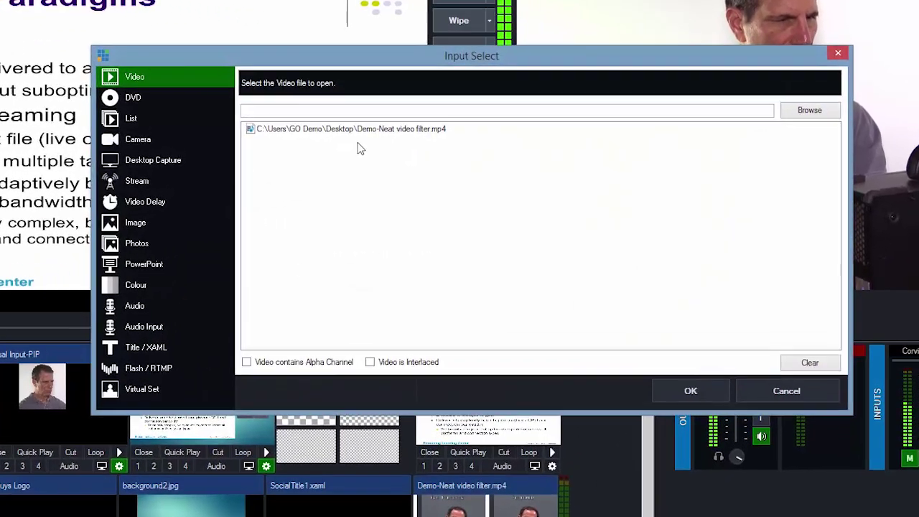
pyautogui.click(176, 140)
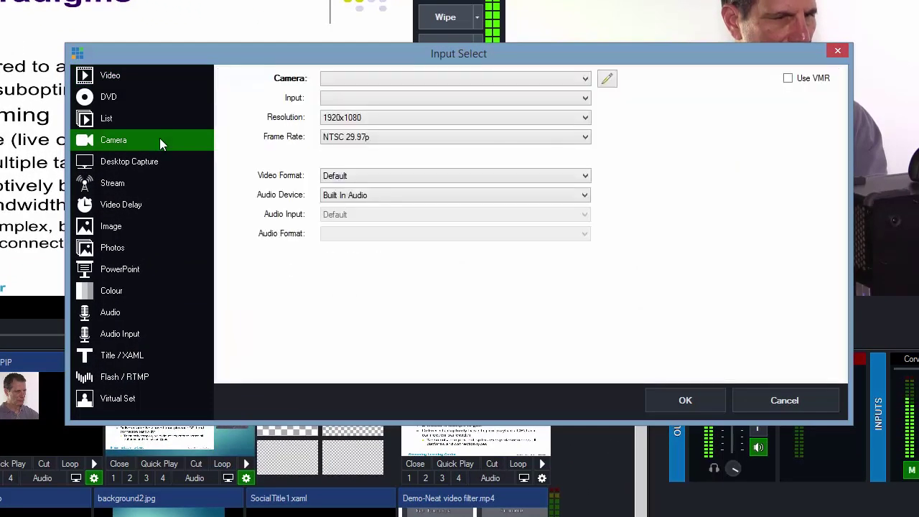
pyautogui.click(427, 86)
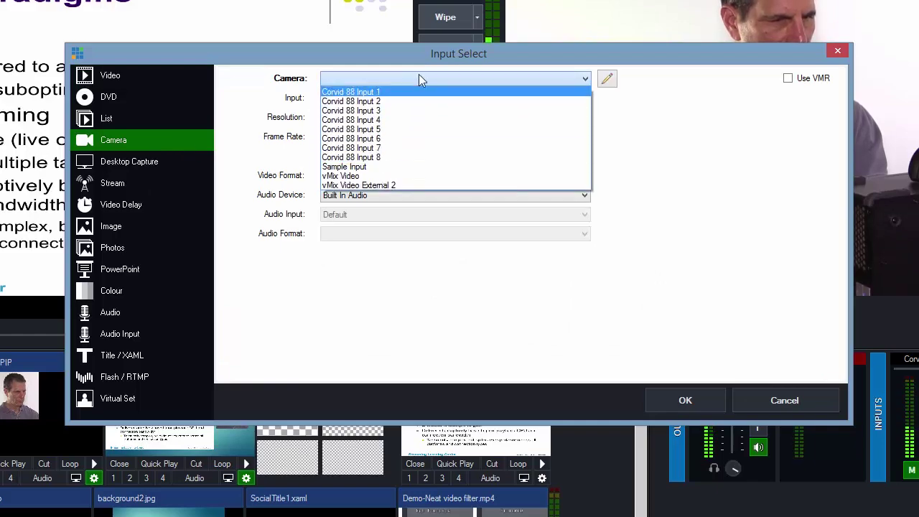
pyautogui.click(423, 53)
pyautogui.click(838, 50)
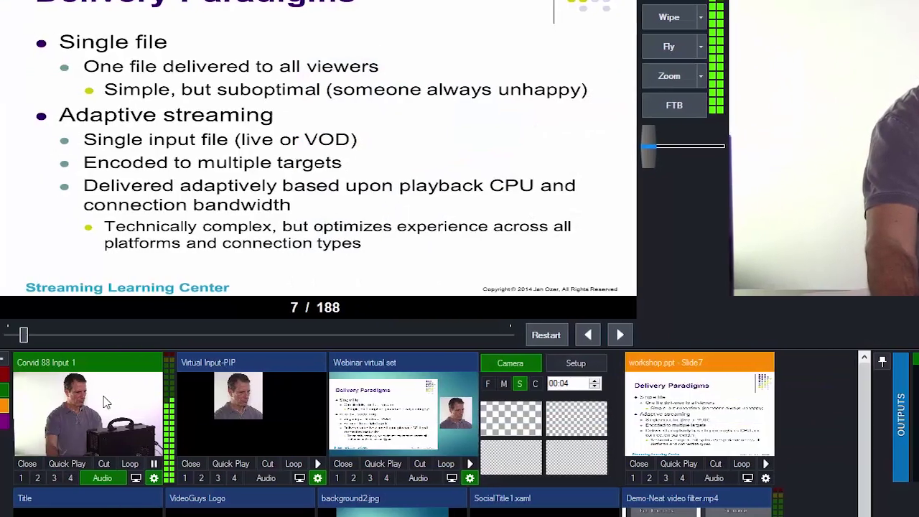
# Step: Preview the Corvid 88 camera and review its general settings
pyautogui.click(93, 413)
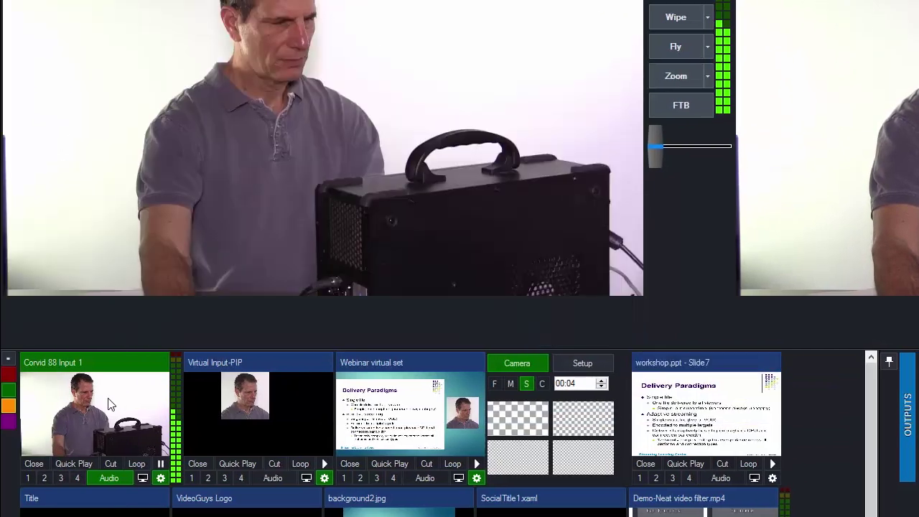
pyautogui.click(160, 479)
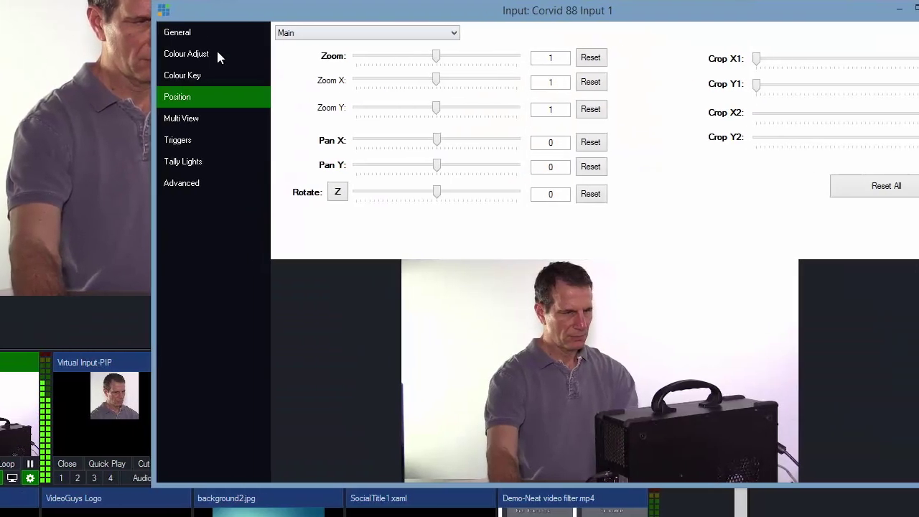
pyautogui.click(344, 33)
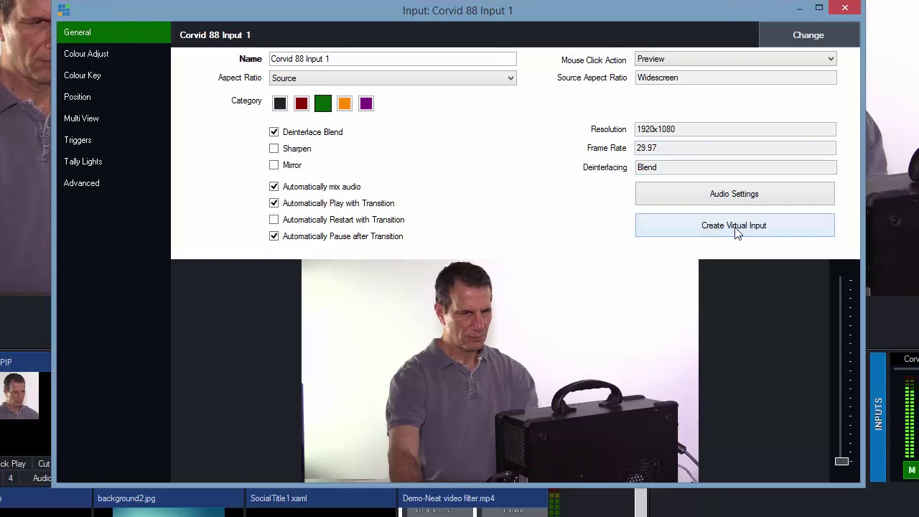
pyautogui.click(845, 8)
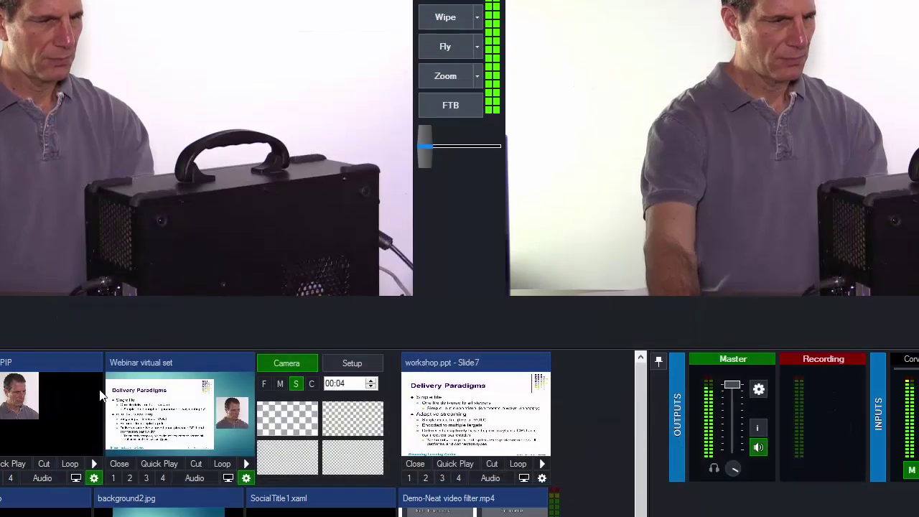
# Step: Preview Virtual Input-PIP and drag its Crop X2 right to reveal more camera image
pyautogui.click(41, 395)
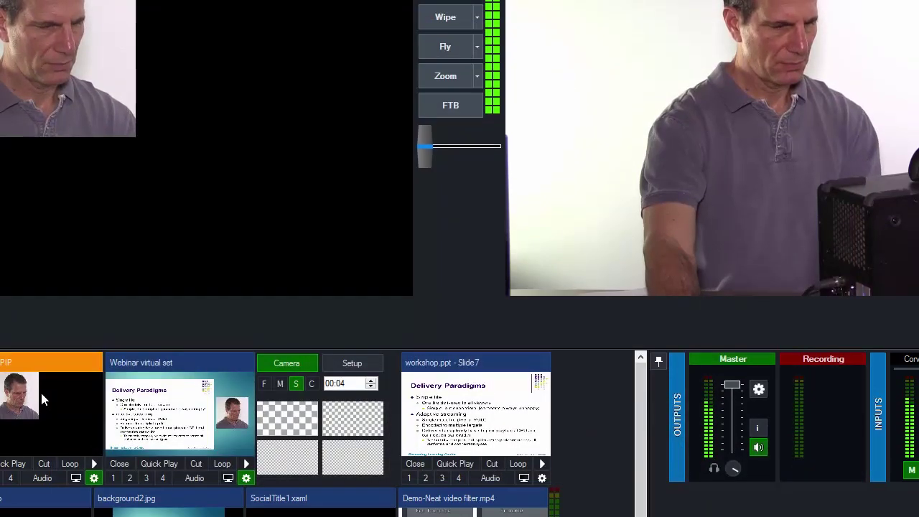
pyautogui.click(93, 478)
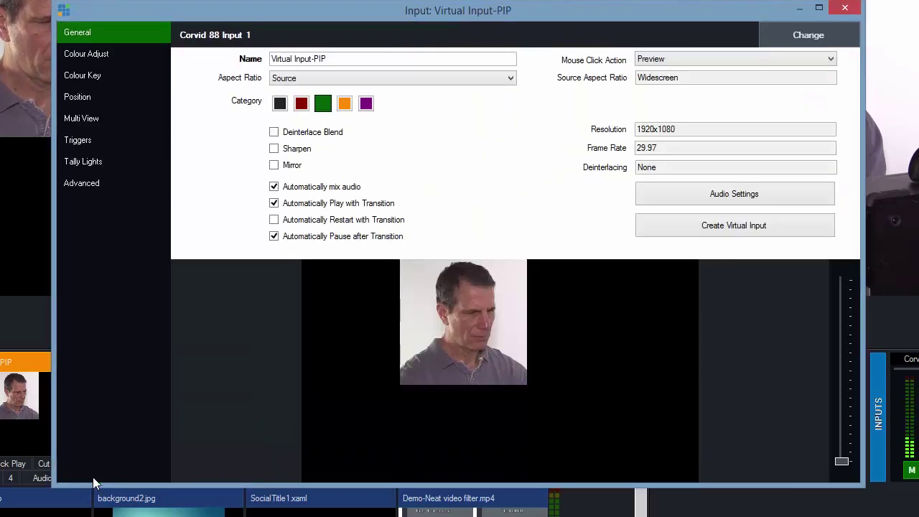
pyautogui.click(119, 104)
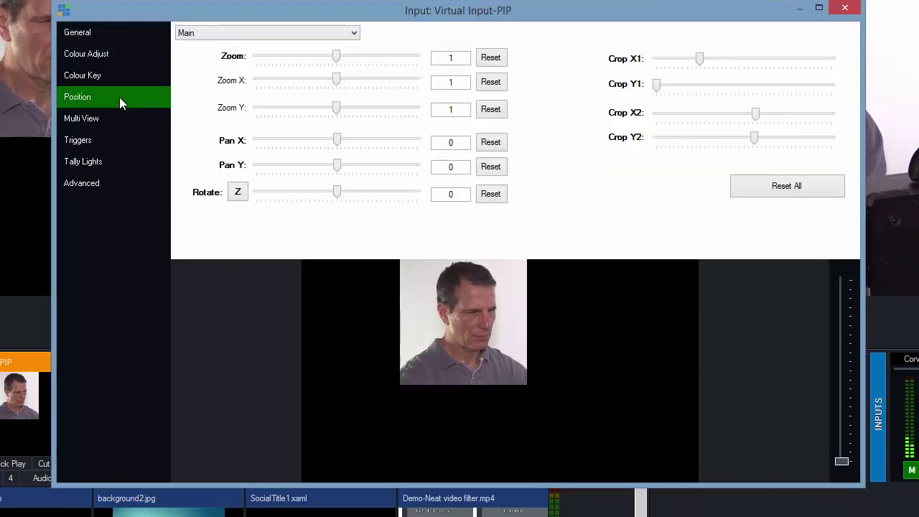
pyautogui.moveTo(755, 115)
pyautogui.mouseDown()
pyautogui.moveTo(785, 115)
pyautogui.moveTo(766, 117)
pyautogui.mouseUp()
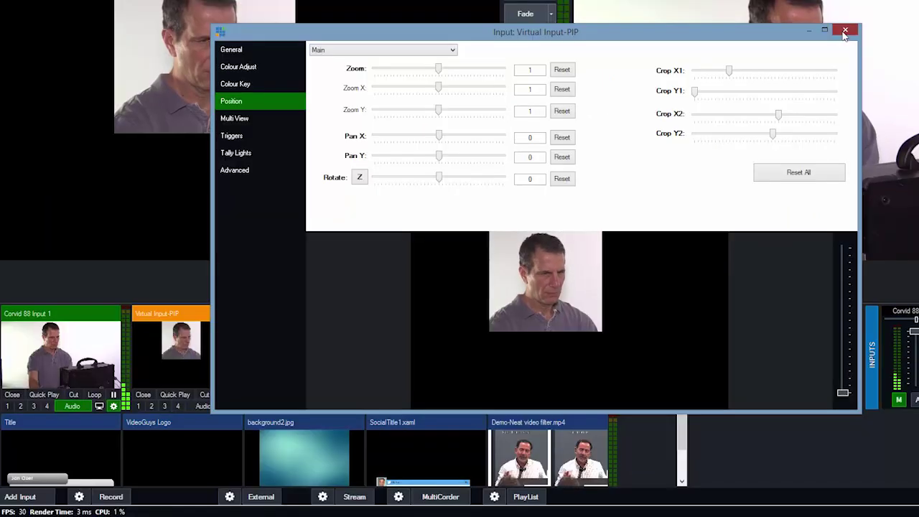
pyautogui.click(844, 8)
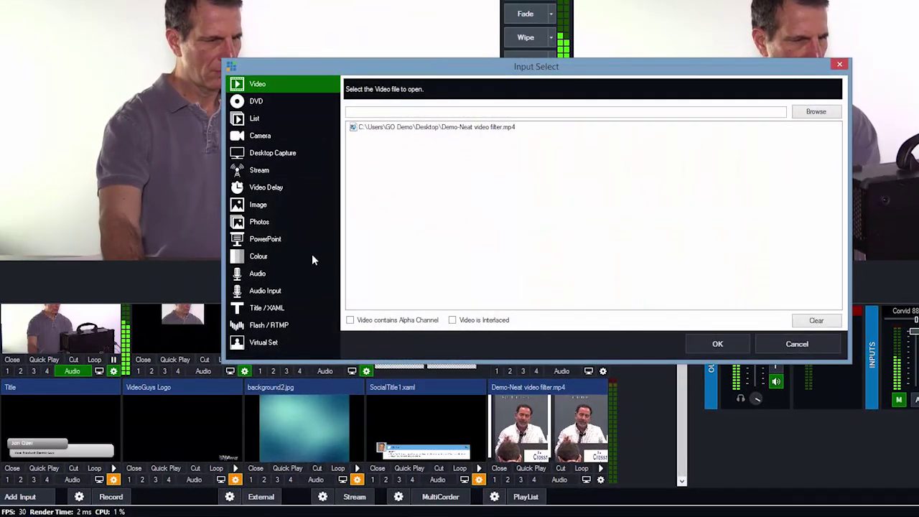
pyautogui.click(293, 151)
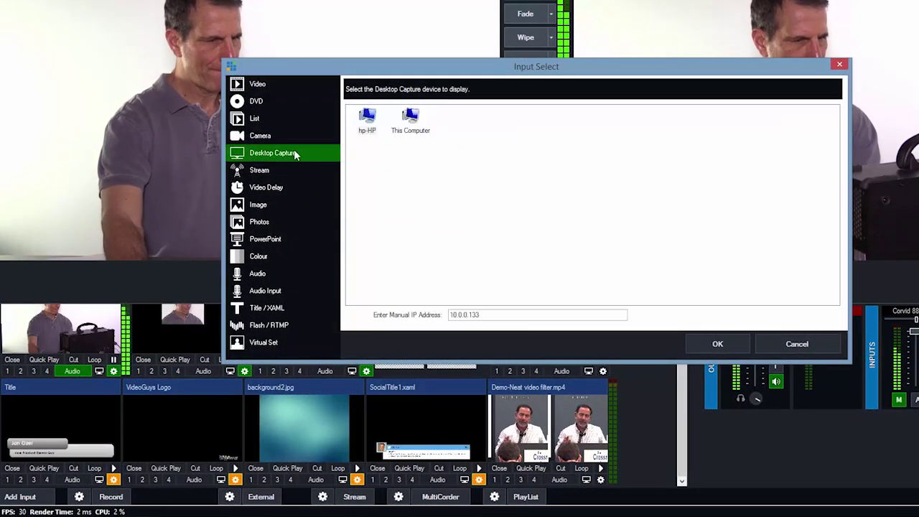
pyautogui.doubleClick(367, 117)
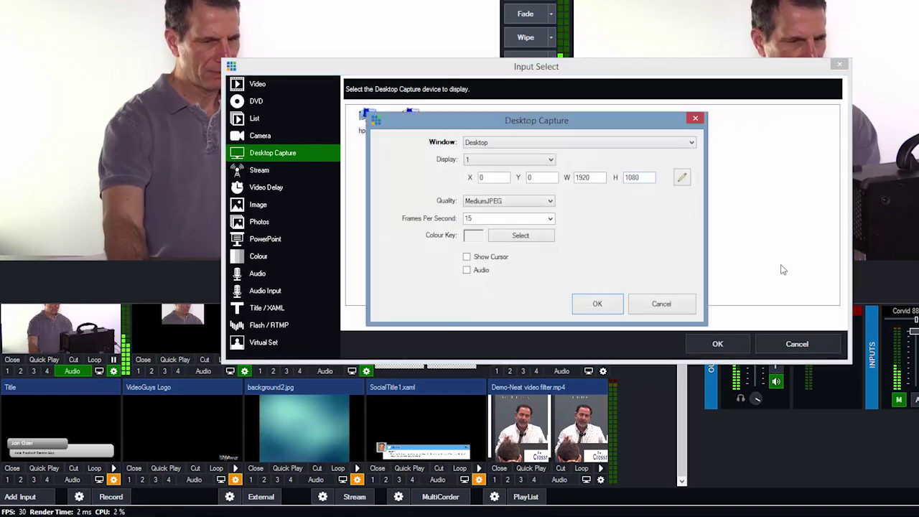
pyautogui.click(597, 304)
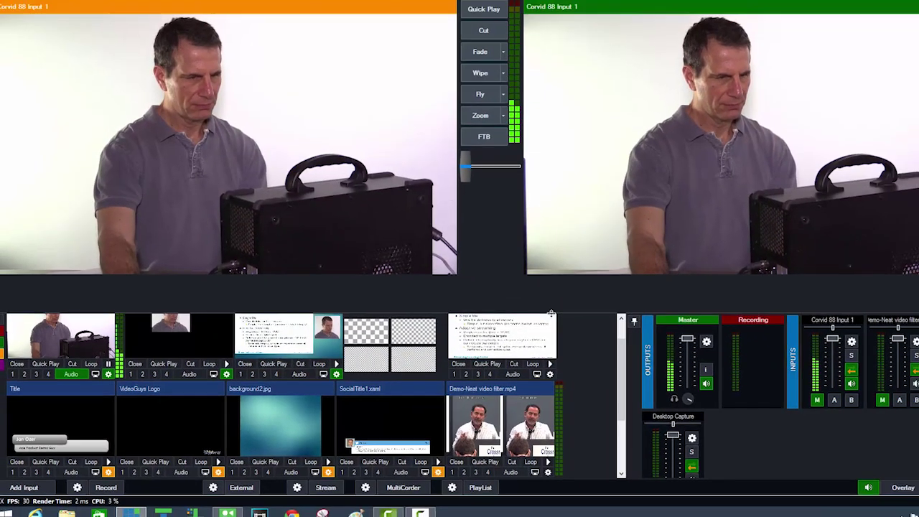
pyautogui.scroll(-3, 252, 426)
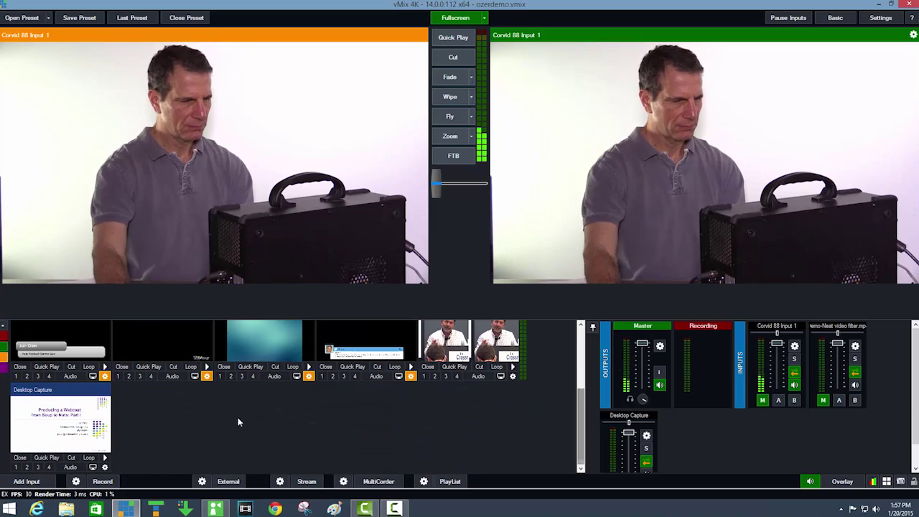
pyautogui.click(60, 420)
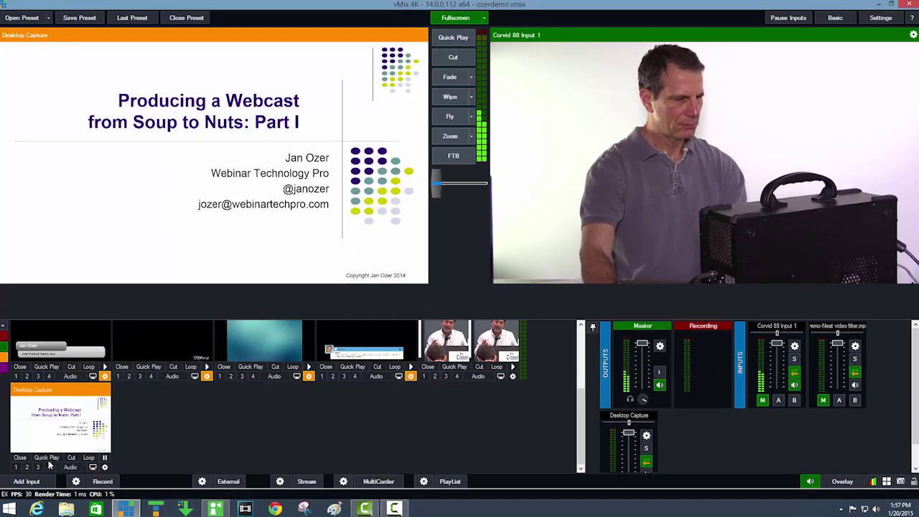
pyautogui.click(26, 481)
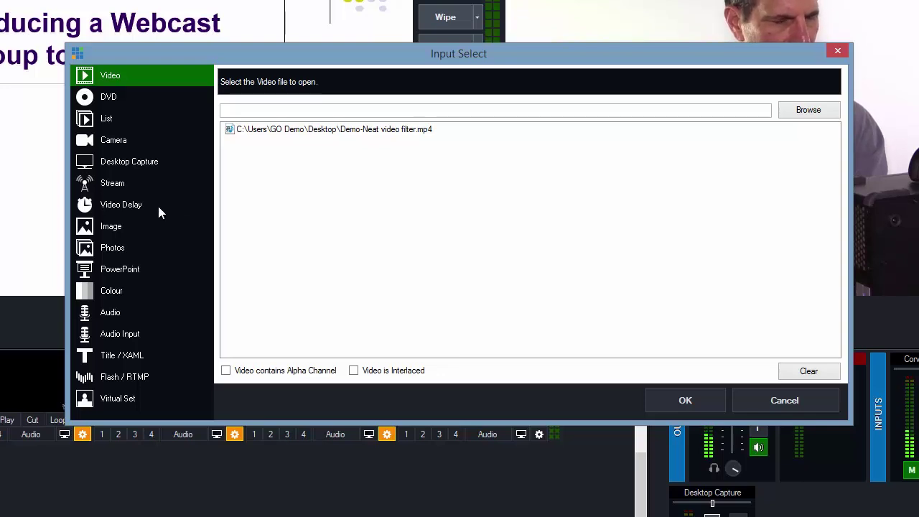
pyautogui.moveTo(232, 56); pyautogui.dragTo(243, 0)
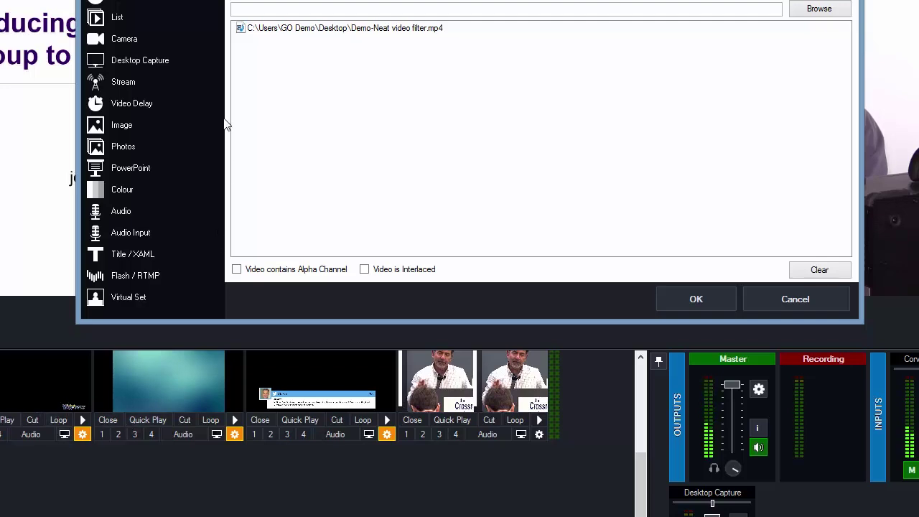
pyautogui.click(139, 147)
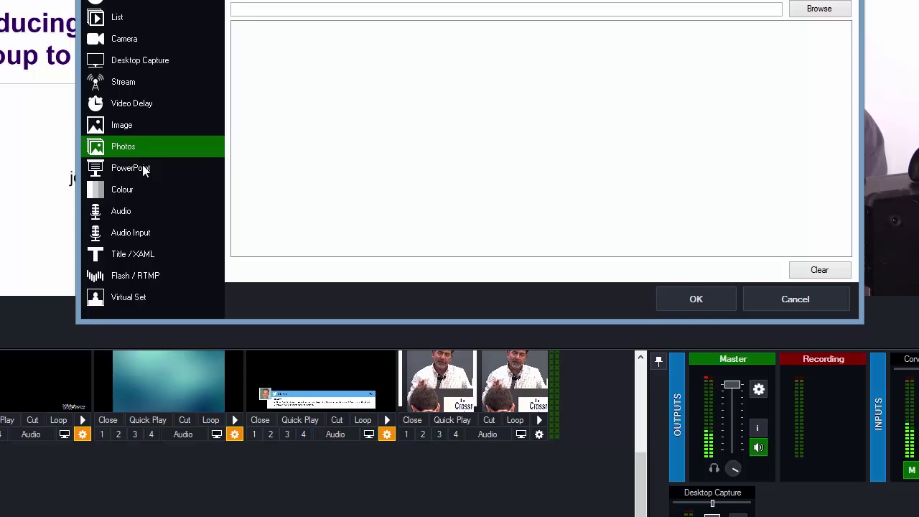
pyautogui.click(143, 169)
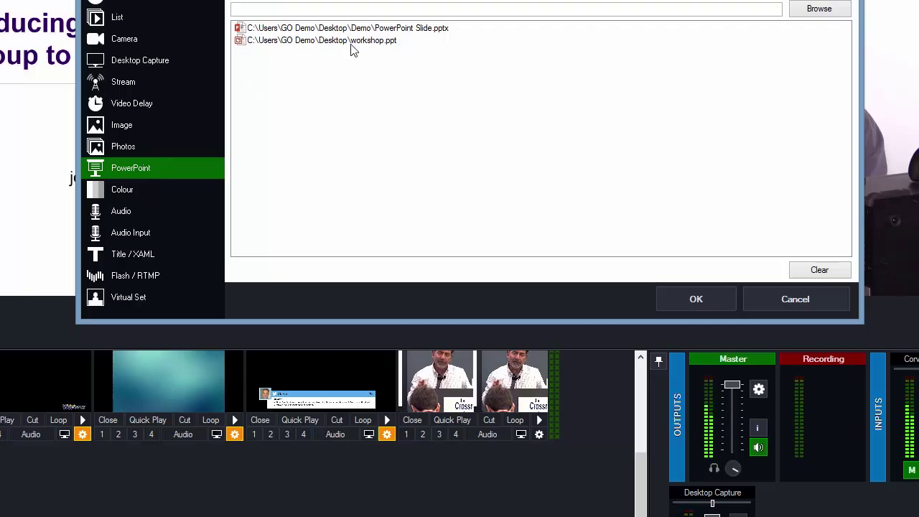
pyautogui.click(792, 301)
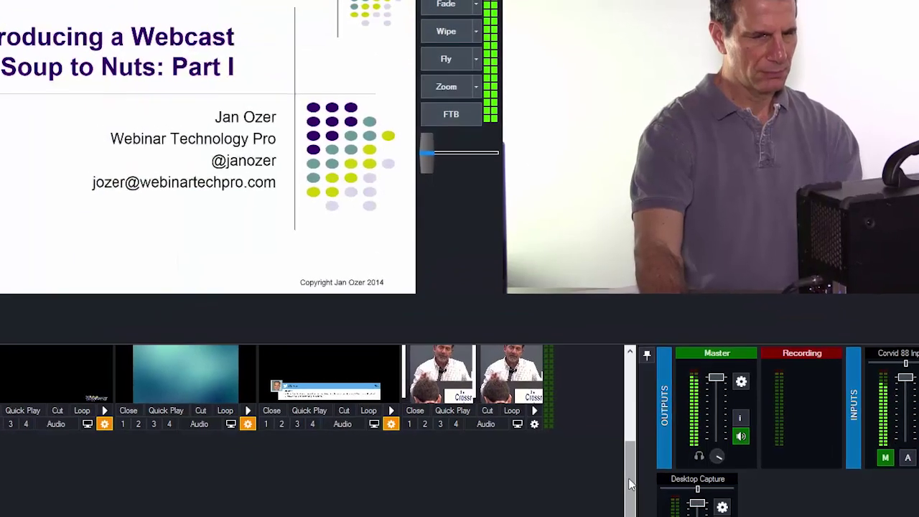
# Step: Preview workshop.ppt, move to slide 8 and cut it live
pyautogui.scroll(2, 642, 425)
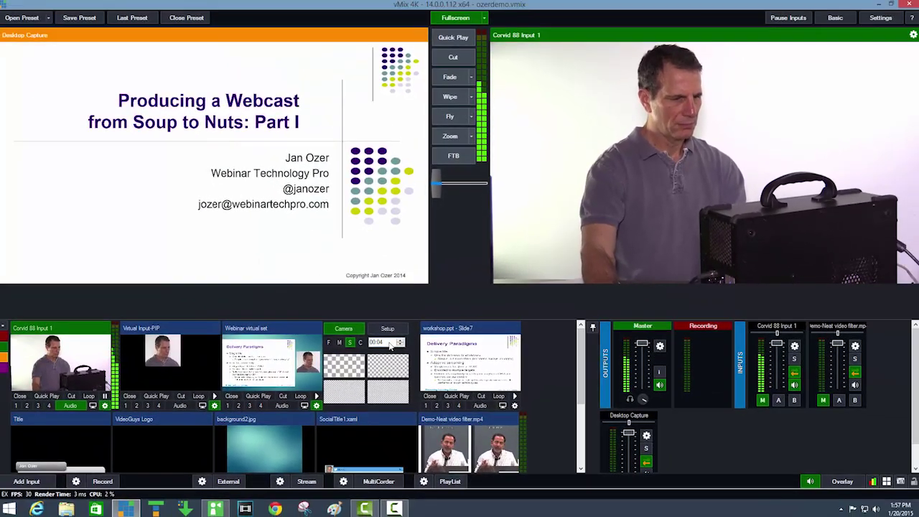
pyautogui.click(454, 368)
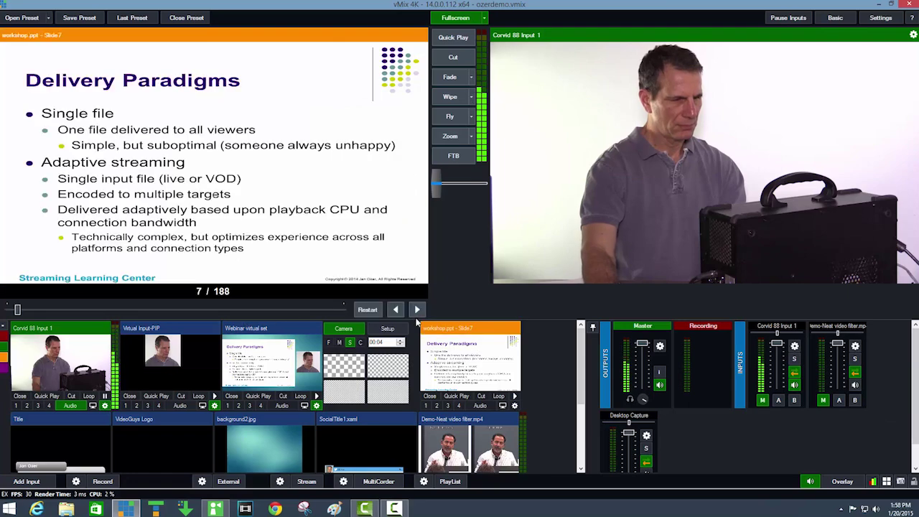
pyautogui.click(416, 310)
pyautogui.click(416, 310)
pyautogui.click(396, 310)
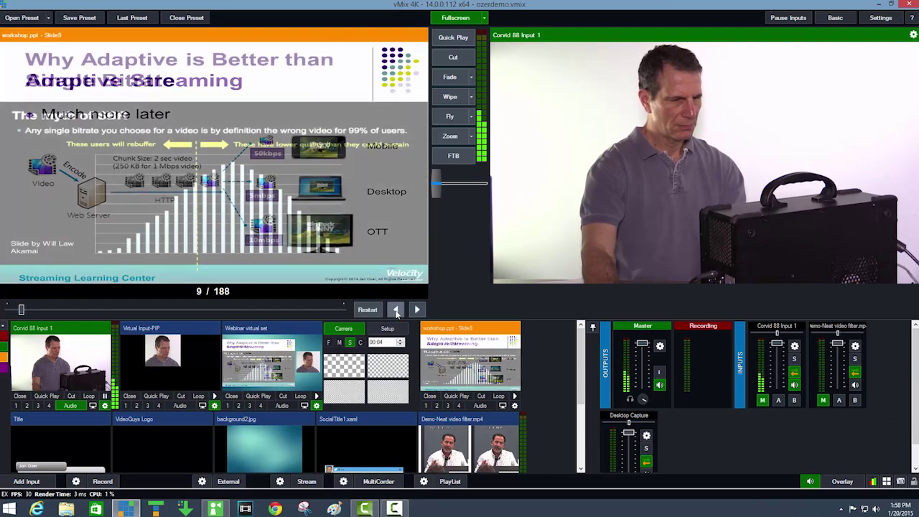
pyautogui.click(458, 59)
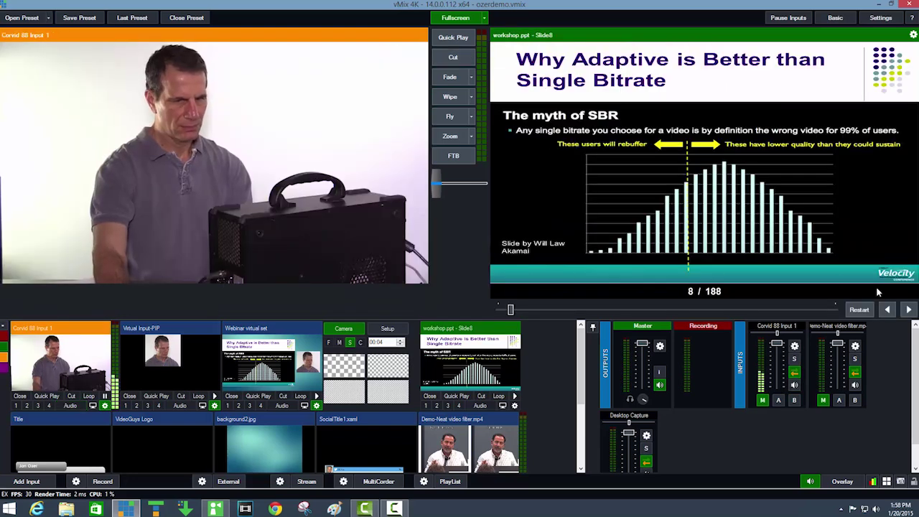
# Step: Cue slide 9 in preview and cut the Corvid 88 camera back to output
pyautogui.click(910, 310)
pyautogui.click(910, 310)
pyautogui.click(888, 310)
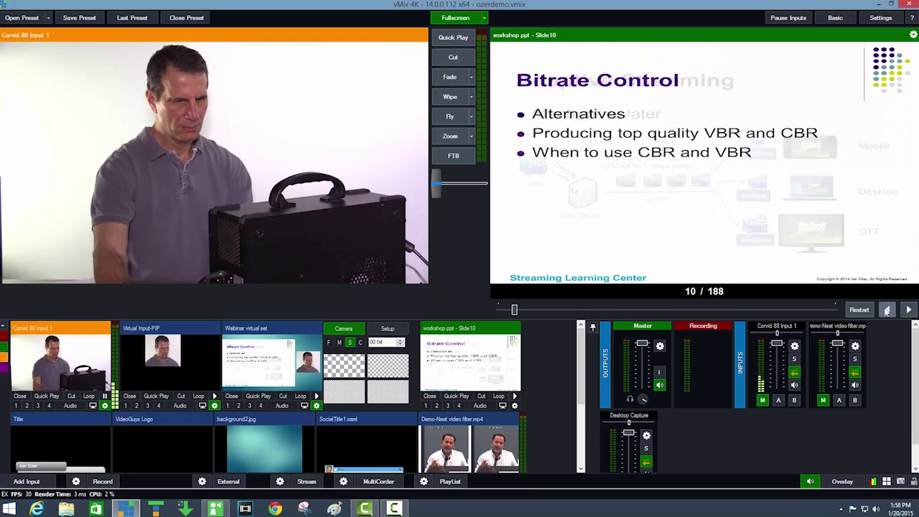
pyautogui.click(453, 58)
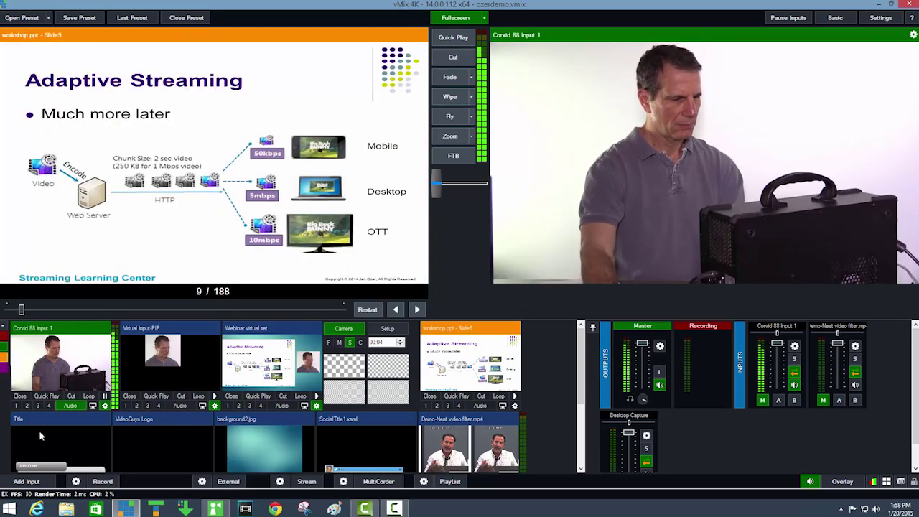
pyautogui.click(26, 481)
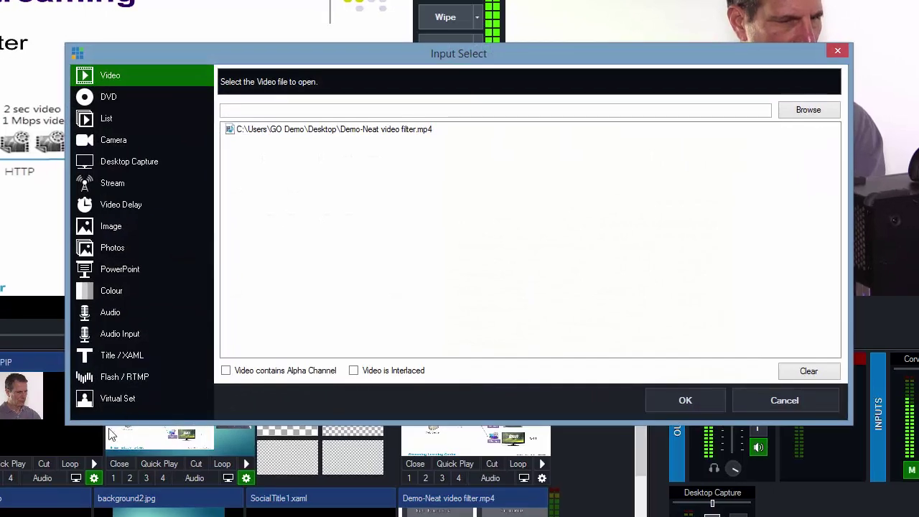
pyautogui.click(186, 334)
pyautogui.click(379, 84)
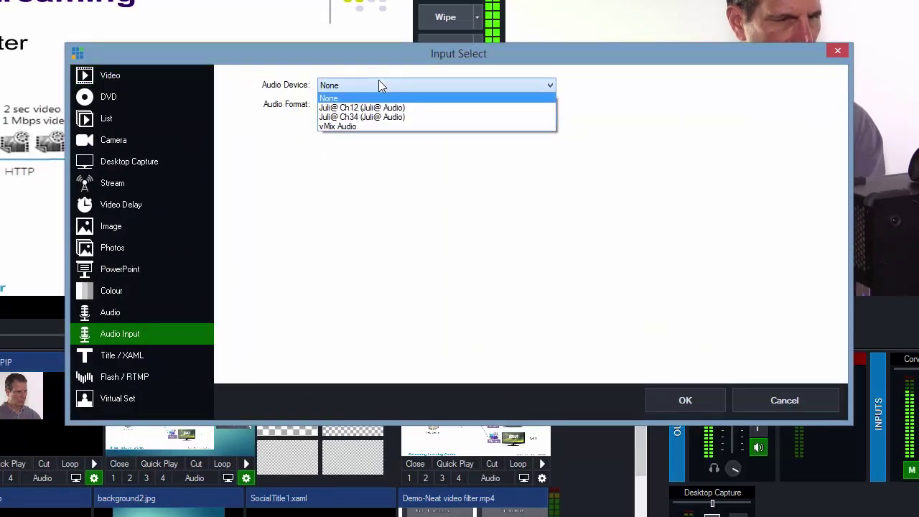
pyautogui.click(379, 83)
pyautogui.click(121, 356)
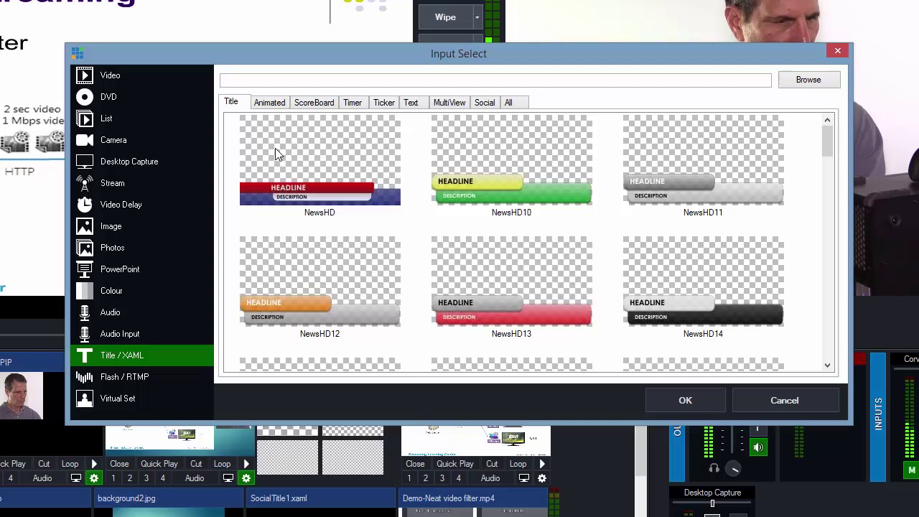
pyautogui.click(144, 396)
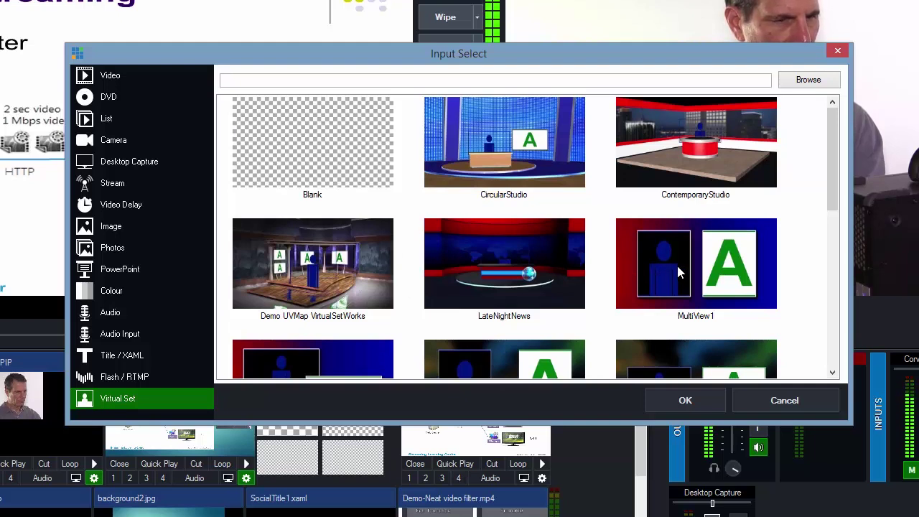
pyautogui.click(340, 176)
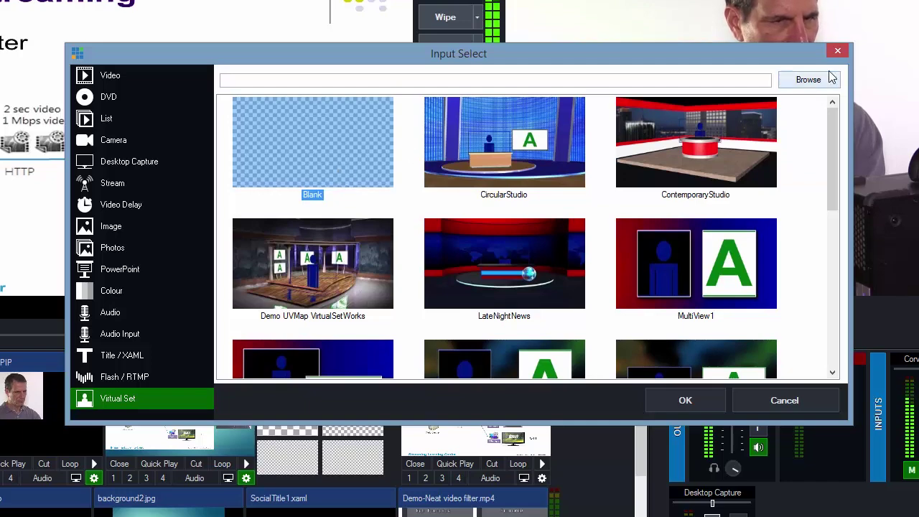
pyautogui.click(837, 50)
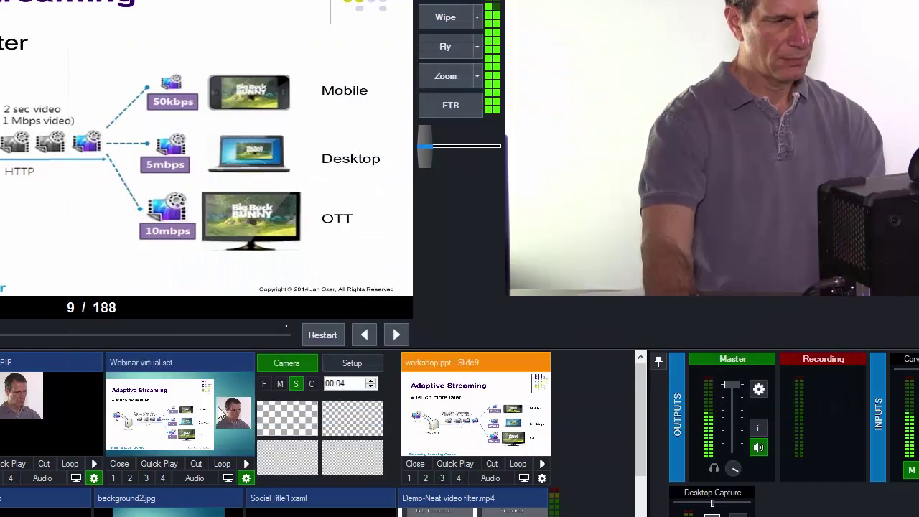
# Step: Preview the Webinar virtual set, keeping layers background2.jpg, Virtual Input-PIP and workshop.ppt Slide9
pyautogui.click(209, 431)
pyautogui.click(246, 479)
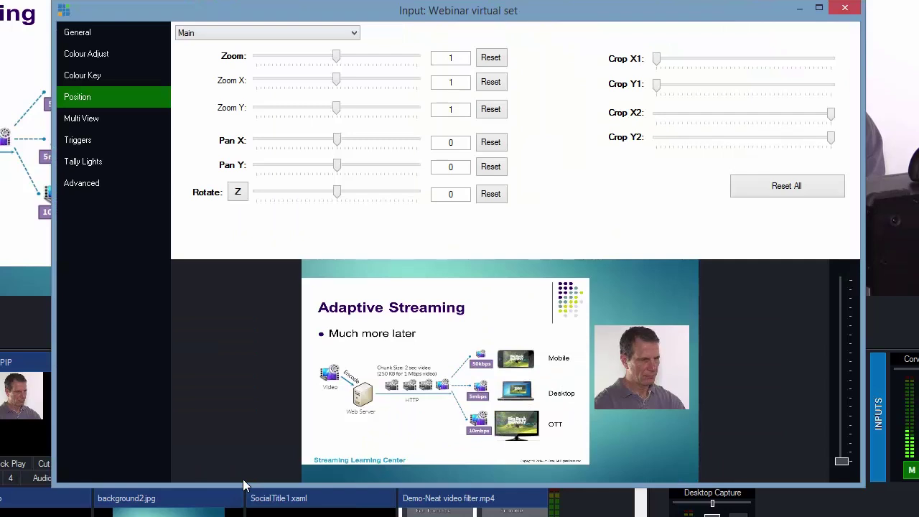
pyautogui.click(141, 119)
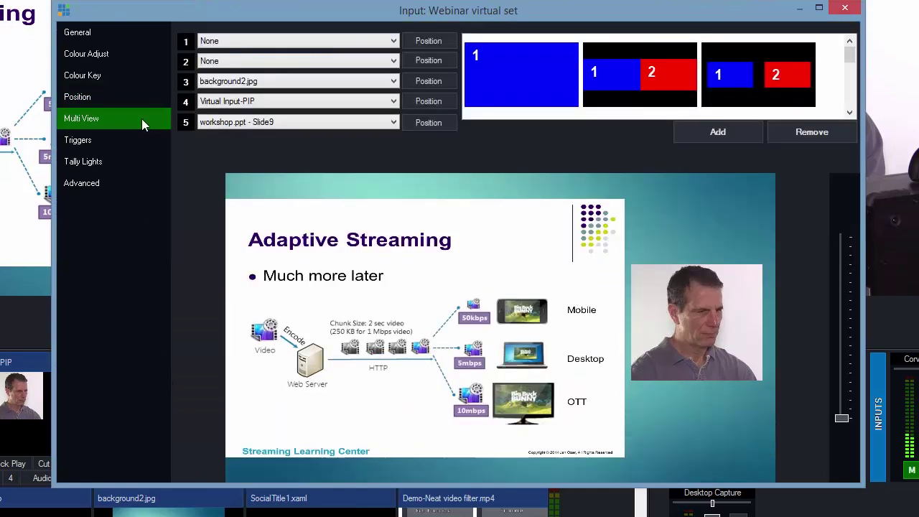
pyautogui.click(299, 82)
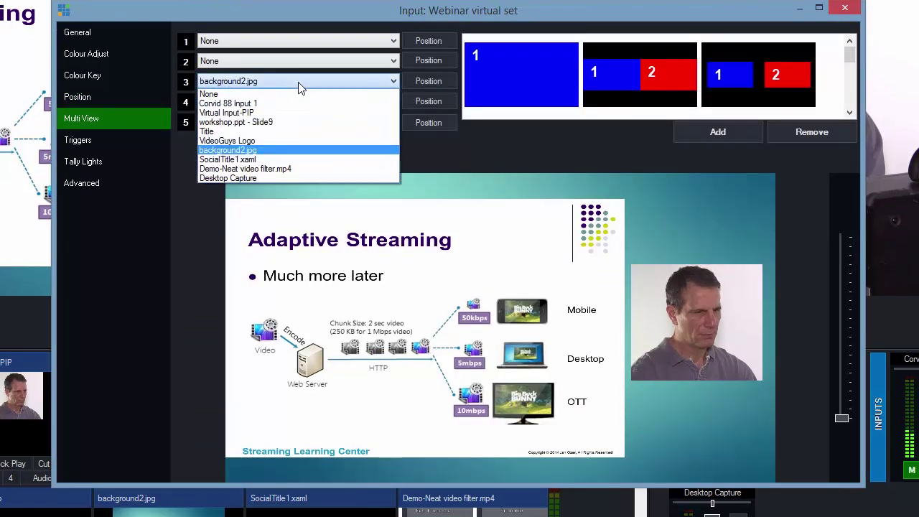
pyautogui.click(298, 82)
pyautogui.click(323, 101)
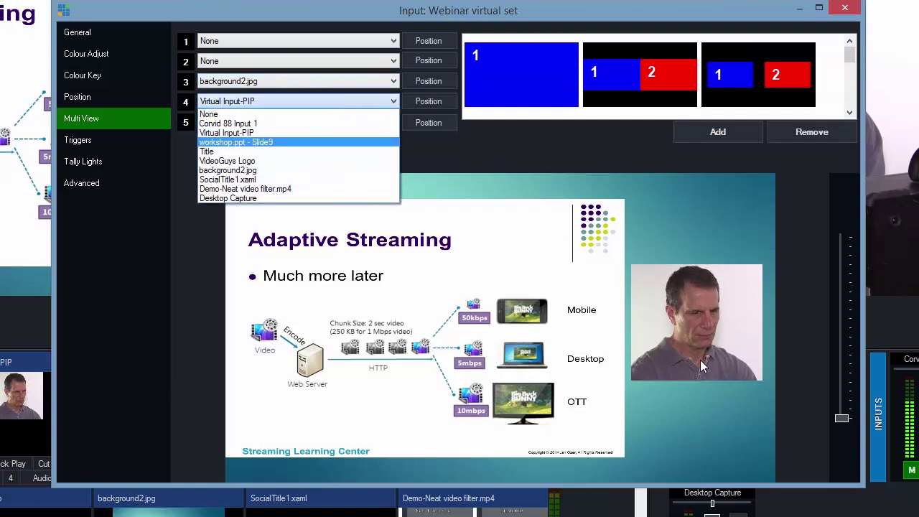
pyautogui.click(320, 99)
pyautogui.click(313, 121)
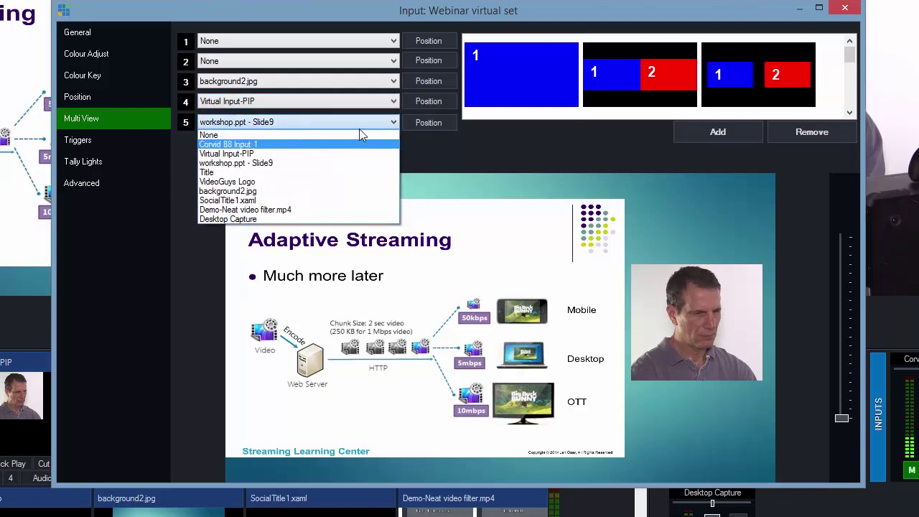
pyautogui.click(455, 153)
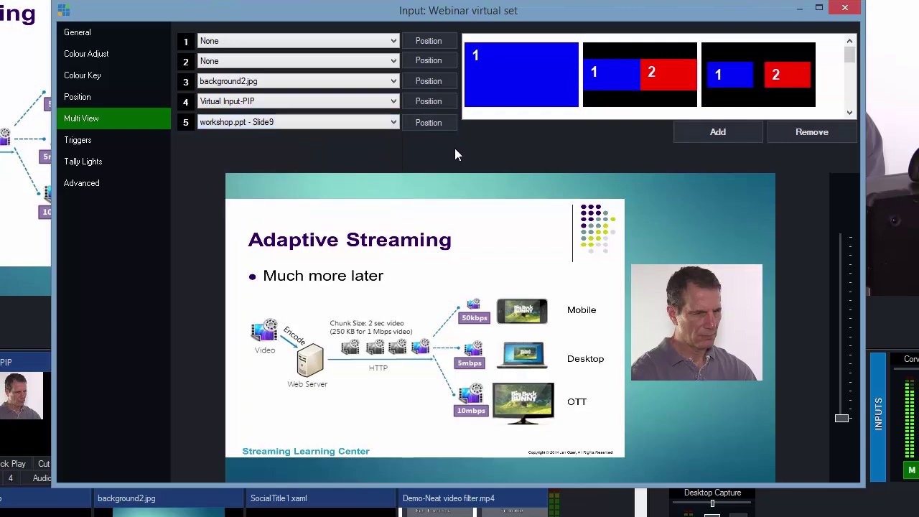
pyautogui.click(138, 105)
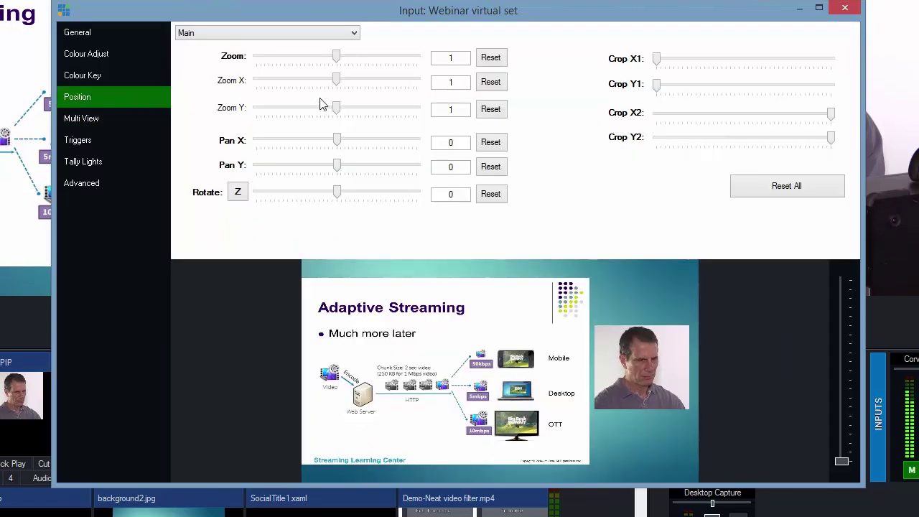
pyautogui.click(845, 10)
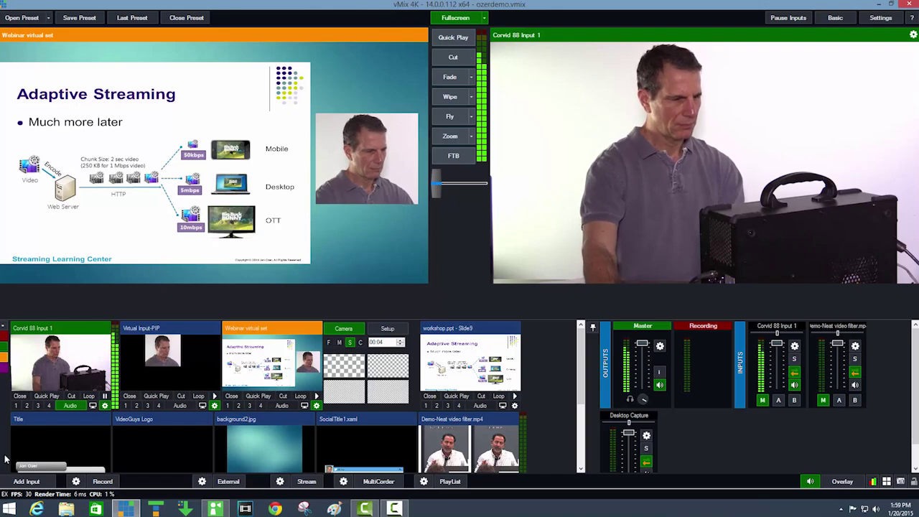
# Step: Add a Video Delay input of the Output: 1920x1080, Grass Valley HQX, 20 seconds
pyautogui.click(29, 482)
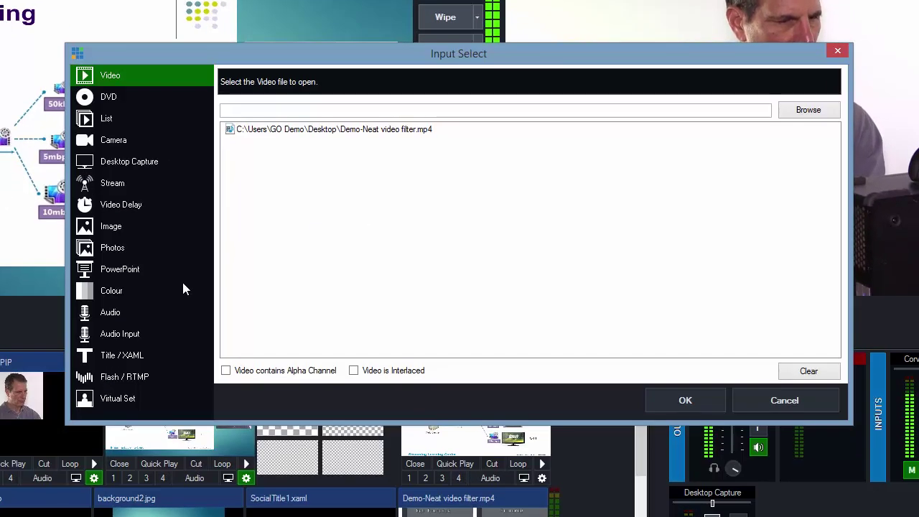
pyautogui.click(142, 207)
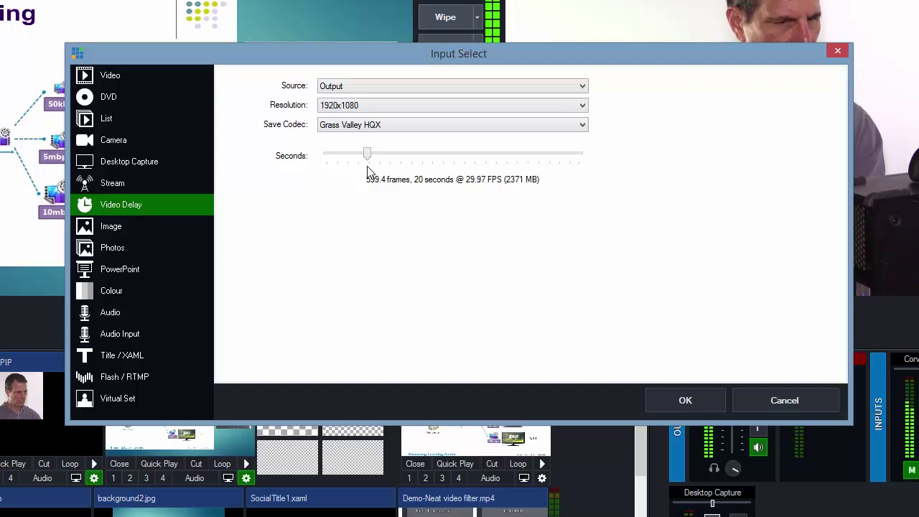
pyautogui.click(672, 400)
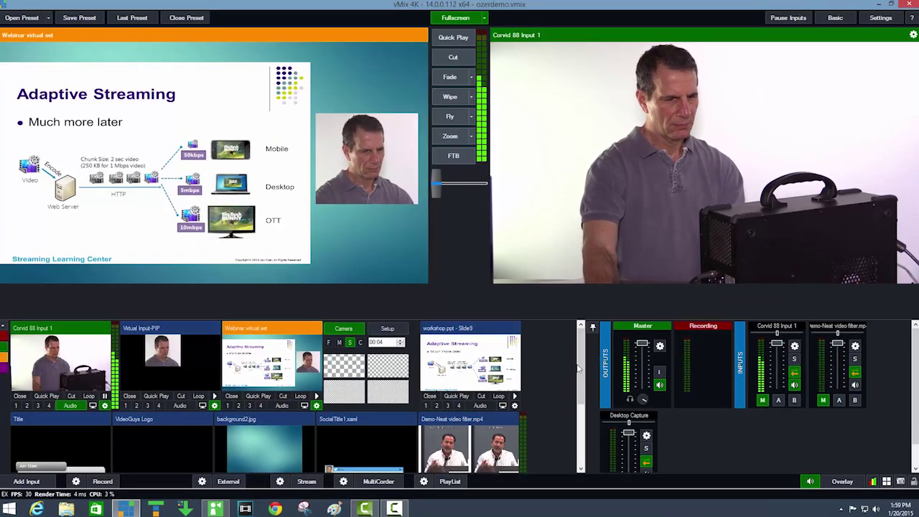
pyautogui.scroll(-2, 582, 426)
pyautogui.scroll(-1, 582, 425)
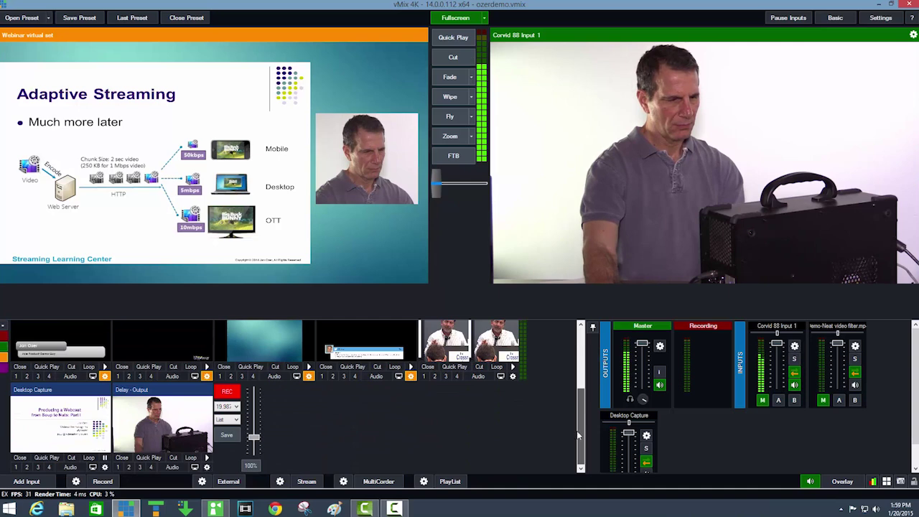
# Step: Stop the delay buffer, scrub Delay - Output back to the waving moment and cut it live
pyautogui.click(228, 391)
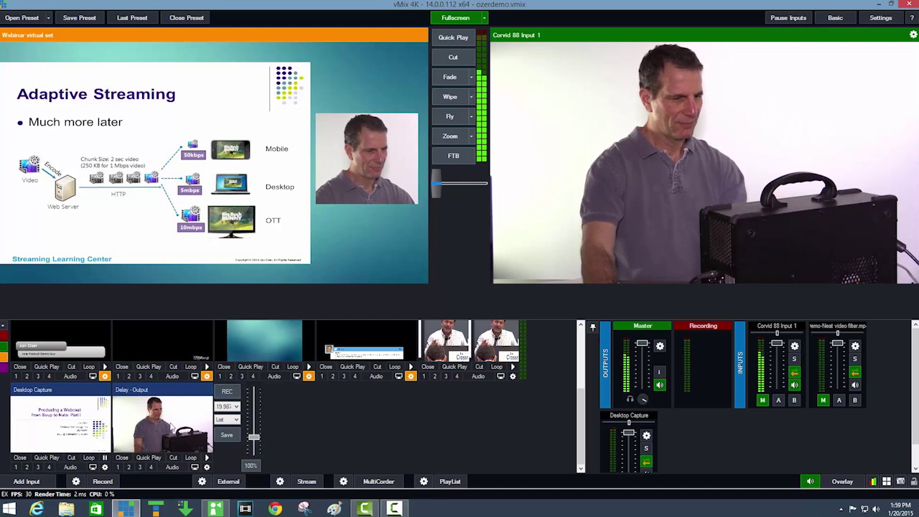
pyautogui.click(205, 404)
pyautogui.click(313, 309)
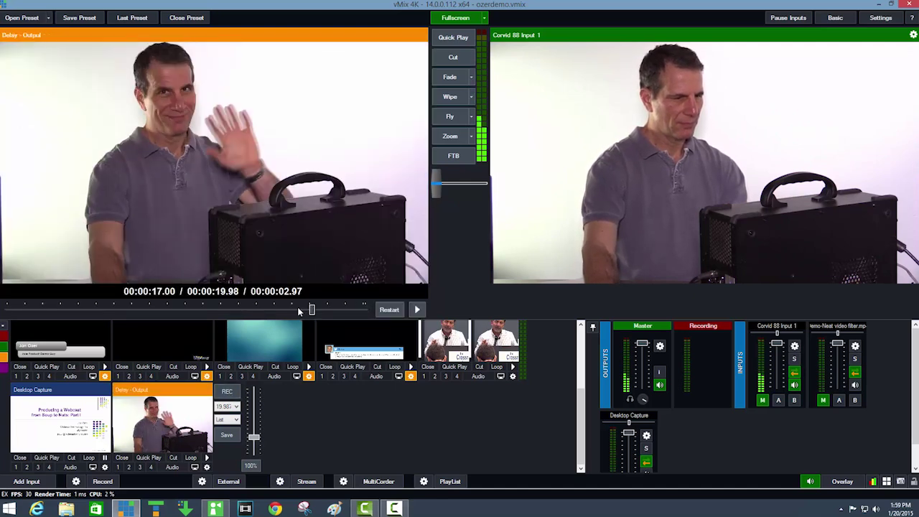
pyautogui.click(284, 308)
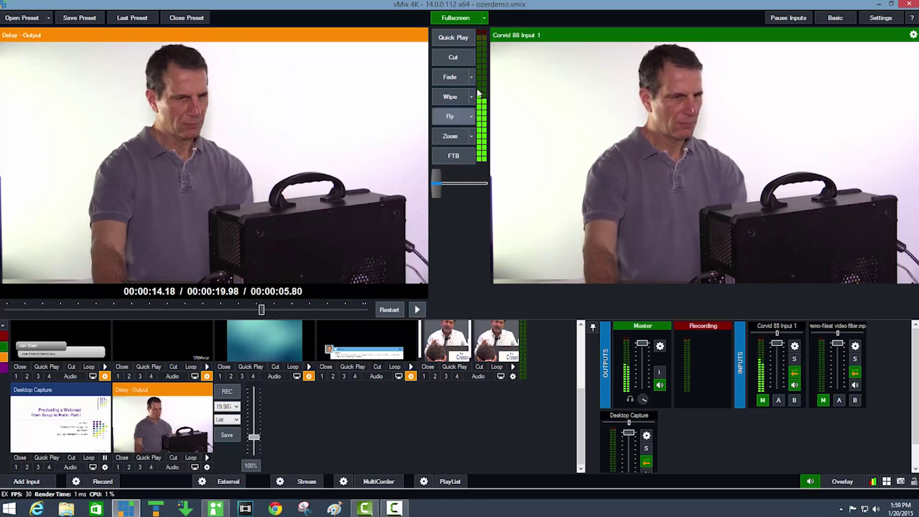
pyautogui.click(453, 57)
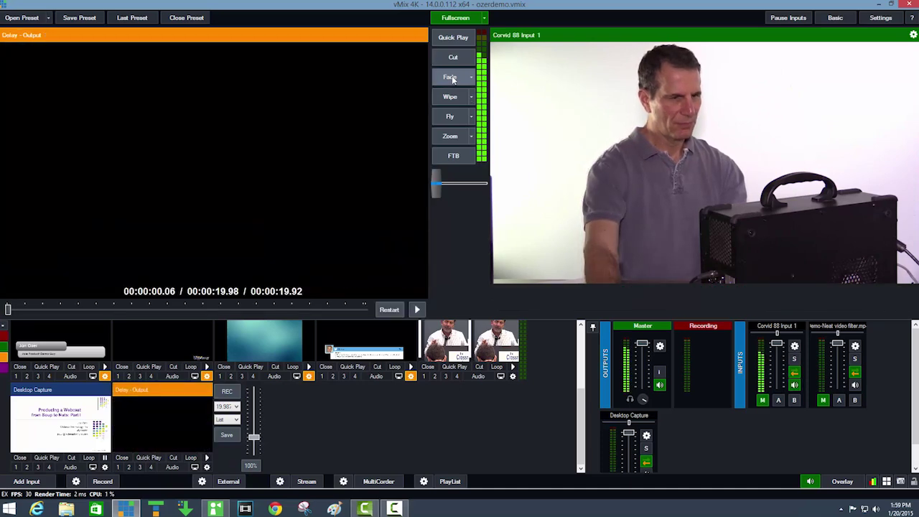
# Step: Re-arm delay recording and put the Webinar virtual set back in preview
pyautogui.click(230, 393)
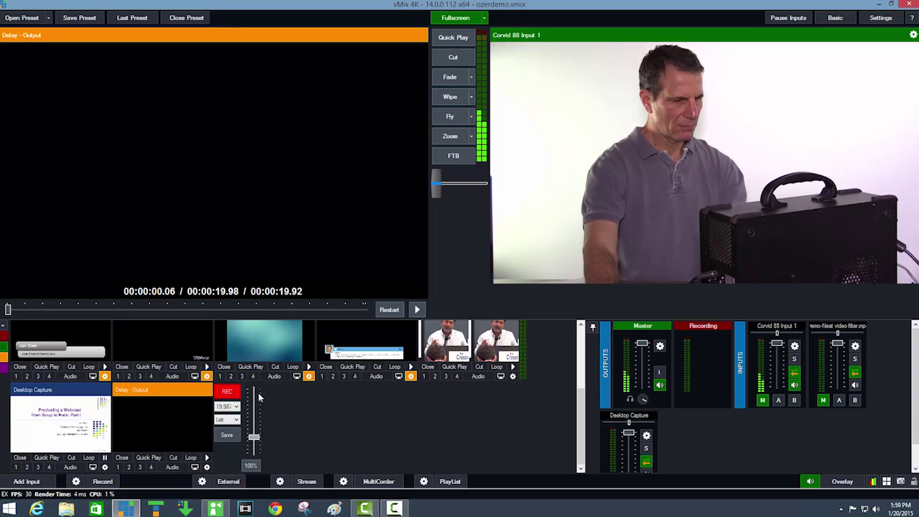
pyautogui.scroll(3, 544, 402)
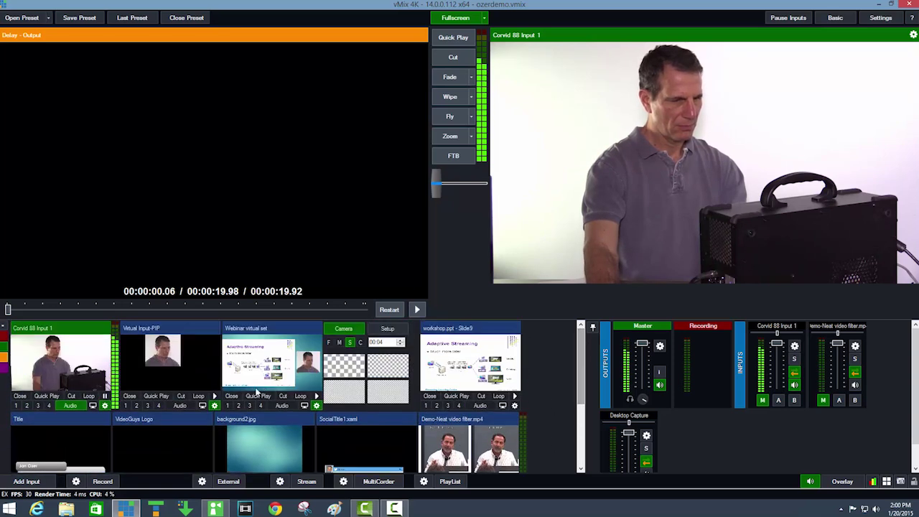
pyautogui.click(272, 359)
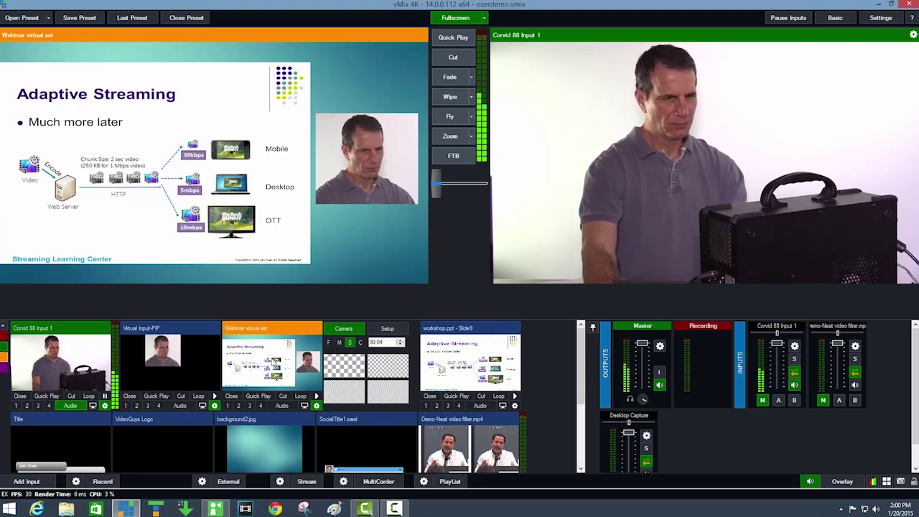
# Step: Check vMix Social, then preview SocialTitle1.xaml and toggle overlay 1 on and off
pyautogui.hotkey('alt', 'Tab')
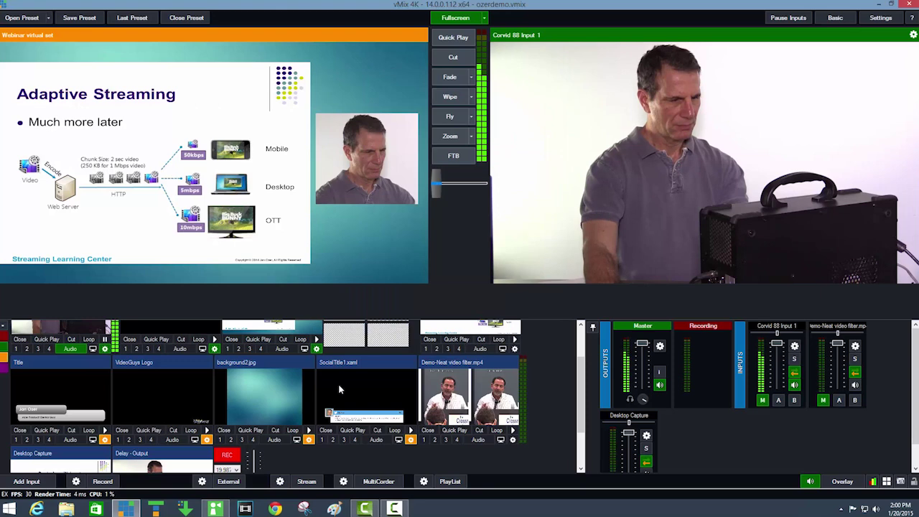
pyautogui.click(338, 384)
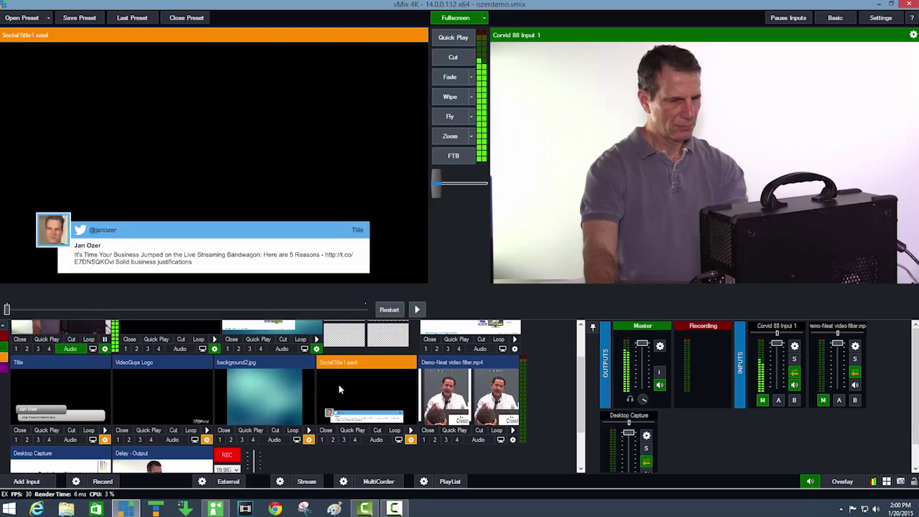
pyautogui.click(323, 440)
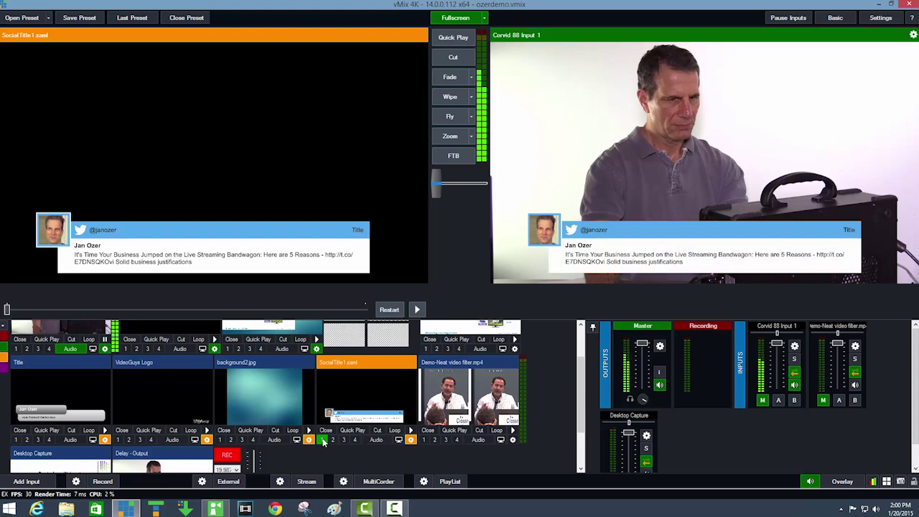
pyautogui.click(323, 440)
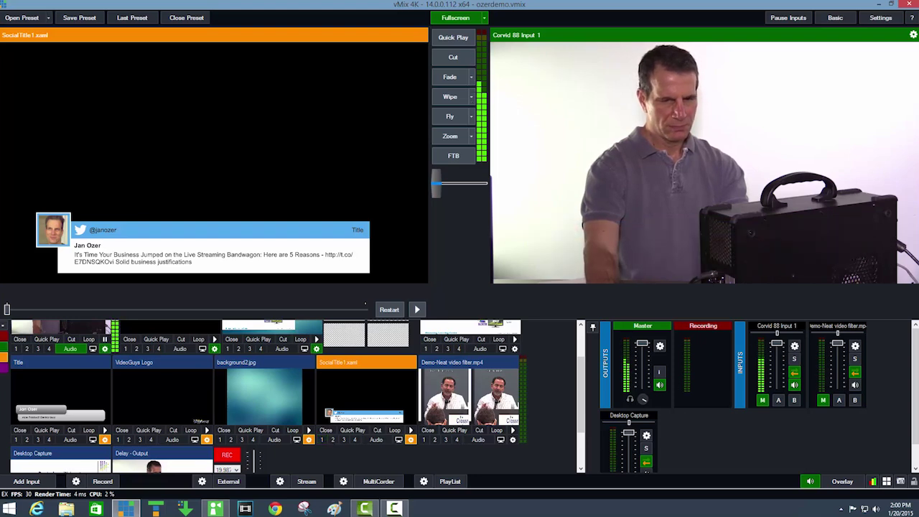
pyautogui.click(847, 482)
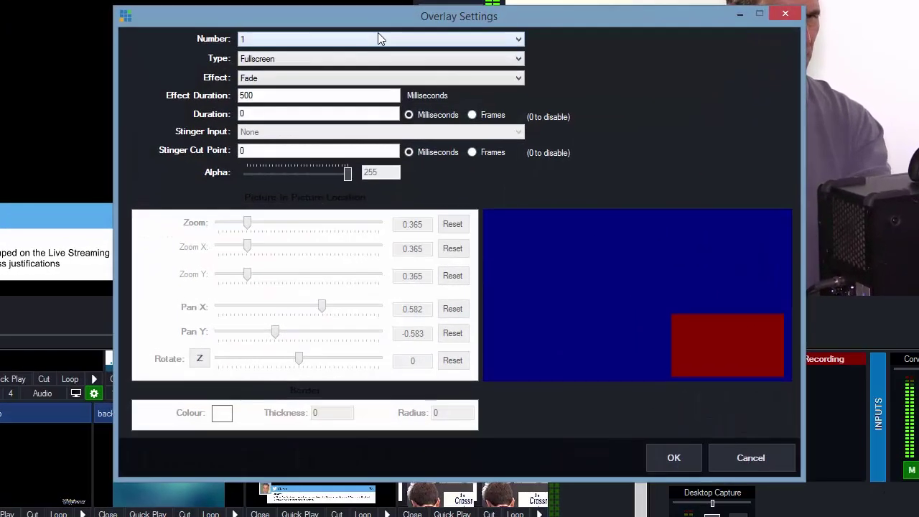
pyautogui.click(404, 108)
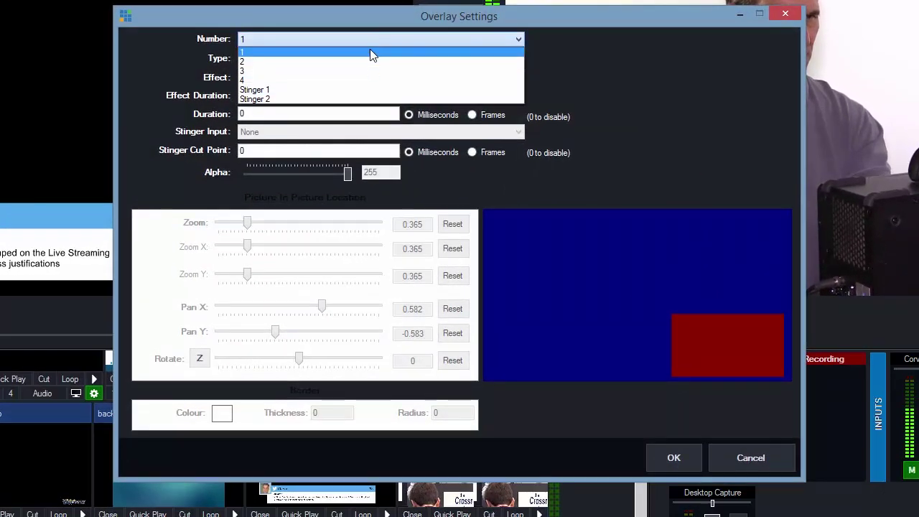
pyautogui.click(299, 38)
pyautogui.click(298, 59)
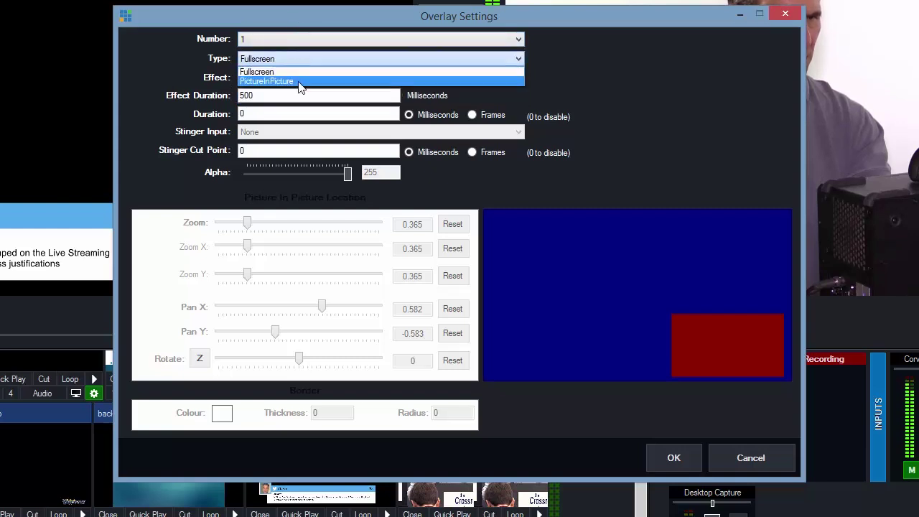
pyautogui.click(299, 73)
pyautogui.click(304, 78)
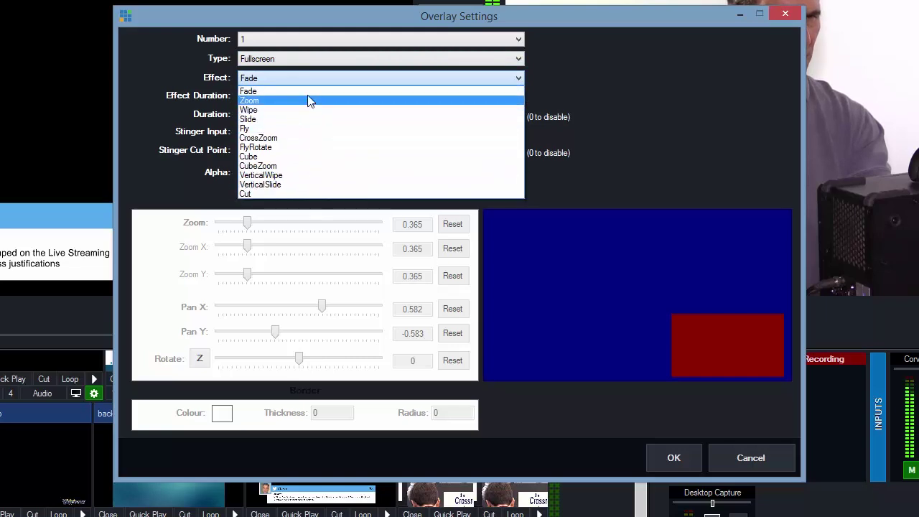
pyautogui.click(311, 81)
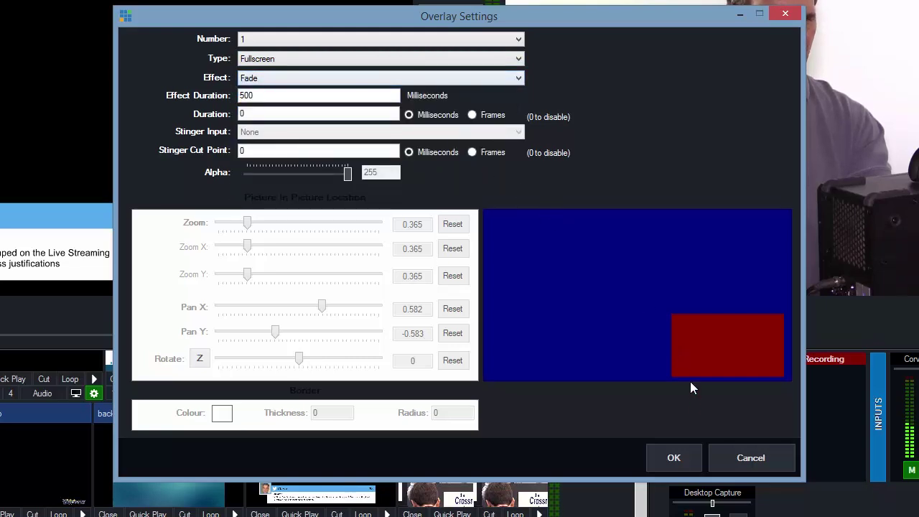
pyautogui.click(674, 458)
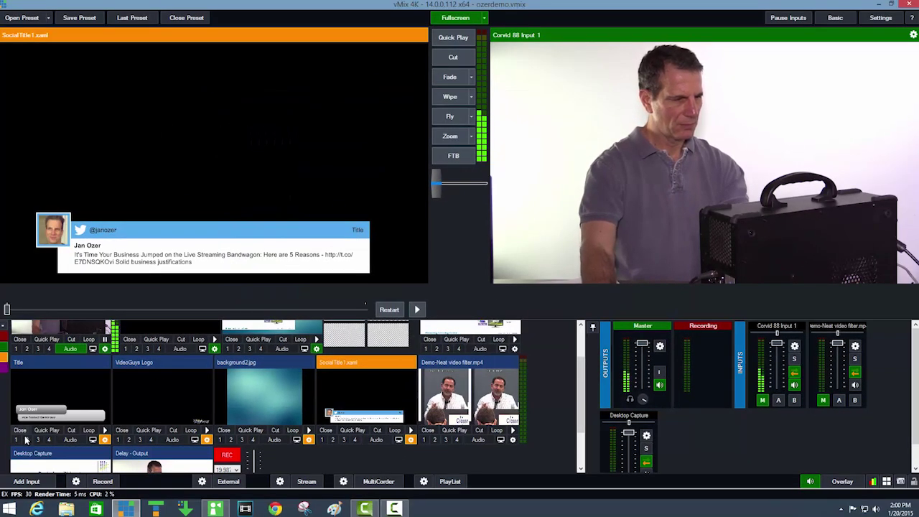
# Step: Toggle the name lower-third and VideoGuys logo overlays, finishing with the tweet title on overlay 1
pyautogui.click(15, 440)
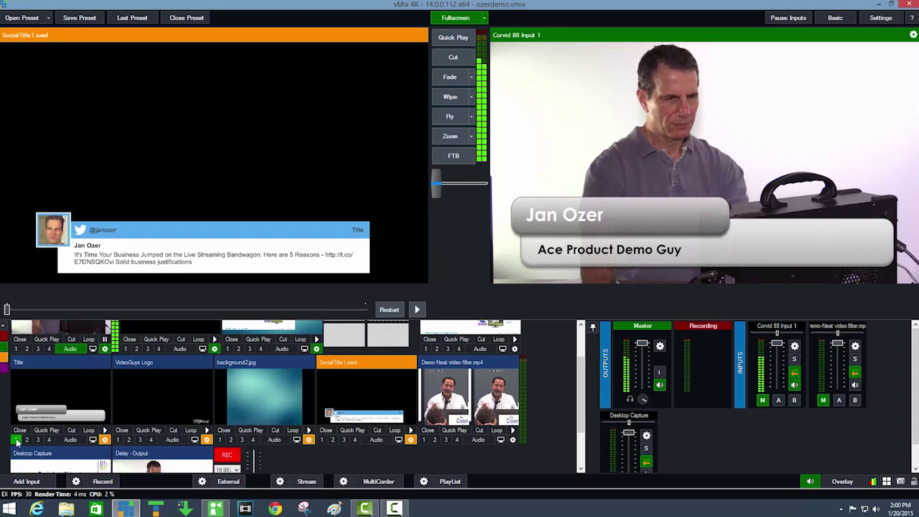
pyautogui.click(15, 439)
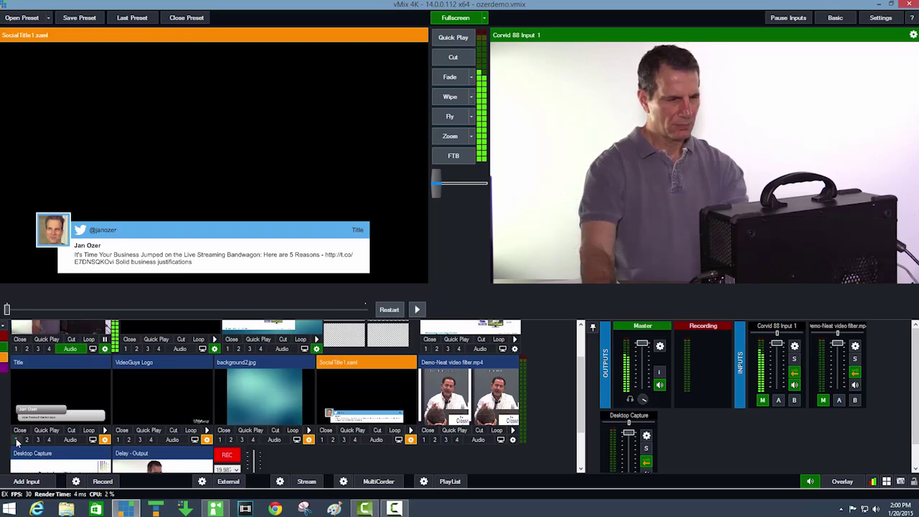
pyautogui.click(129, 440)
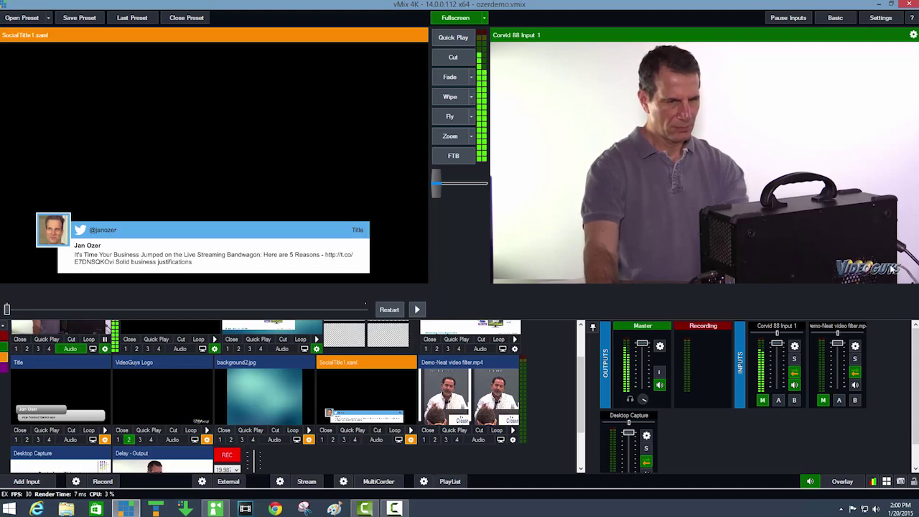
pyautogui.click(130, 439)
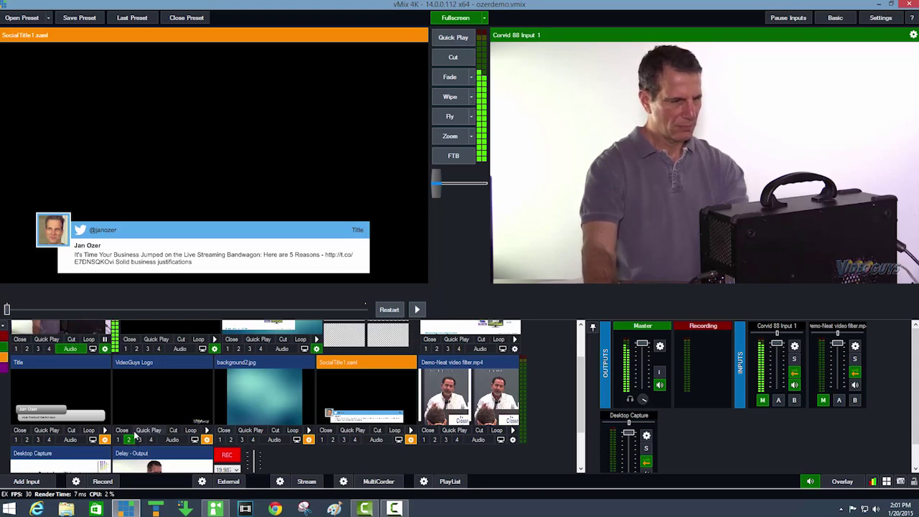
pyautogui.click(16, 440)
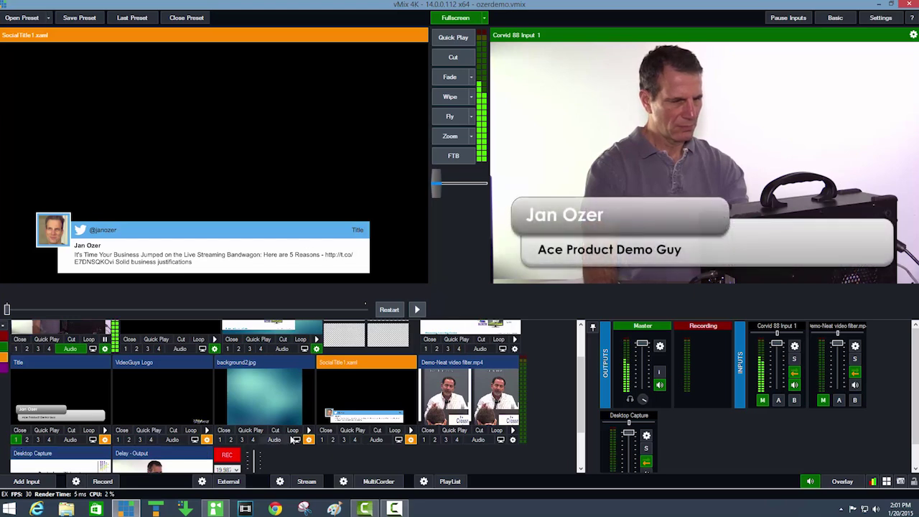
pyautogui.click(323, 440)
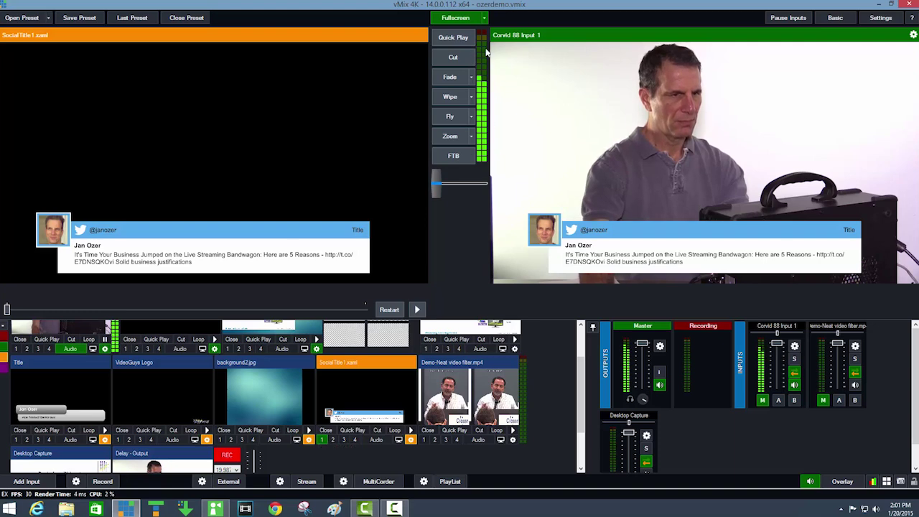
# Step: Send the MultiView to the external display output
pyautogui.click(485, 17)
pyautogui.moveTo(463, 30)
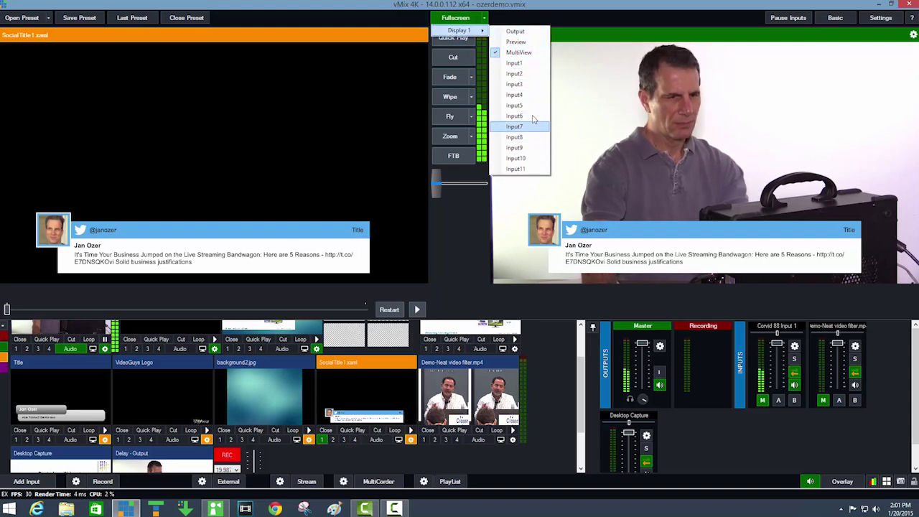
pyautogui.click(527, 54)
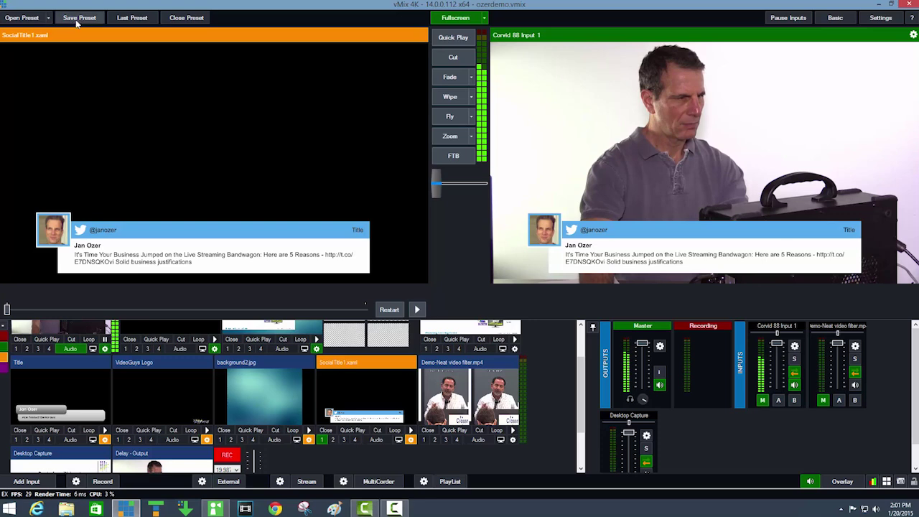
# Step: Save the production over the existing ozerdemo.vmix preset
pyautogui.click(79, 17)
pyautogui.click(222, 98)
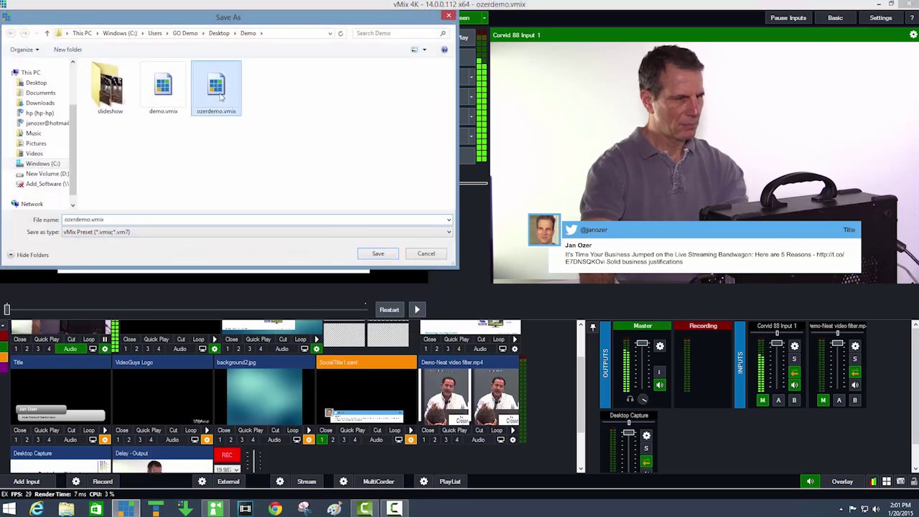
pyautogui.click(378, 254)
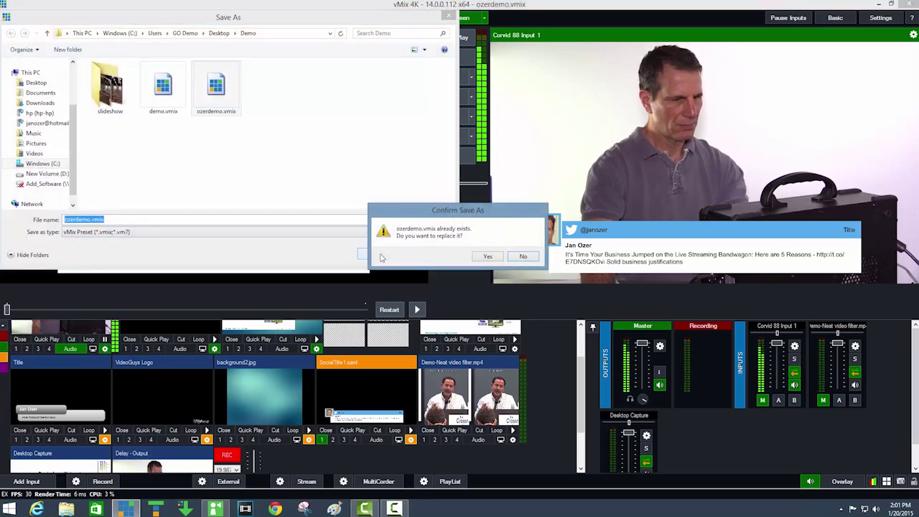
pyautogui.click(488, 256)
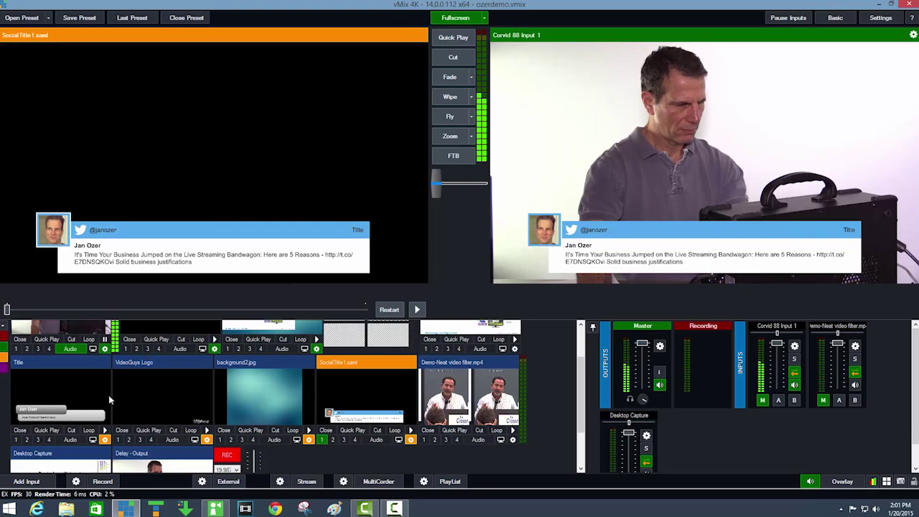
pyautogui.click(79, 481)
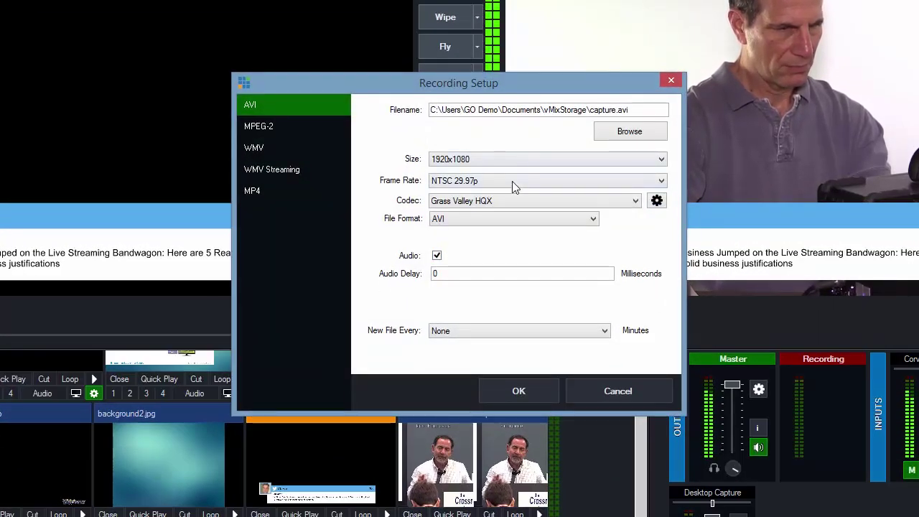
pyautogui.click(513, 204)
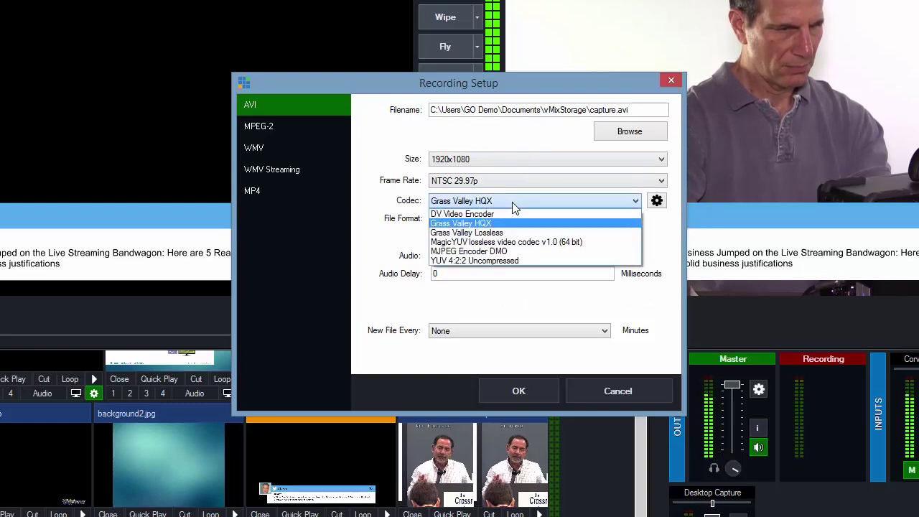
pyautogui.click(513, 203)
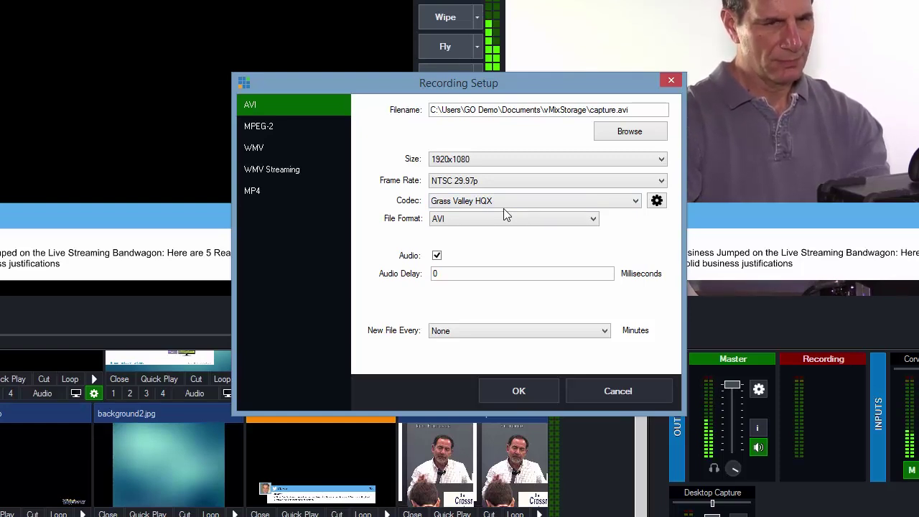
pyautogui.click(509, 393)
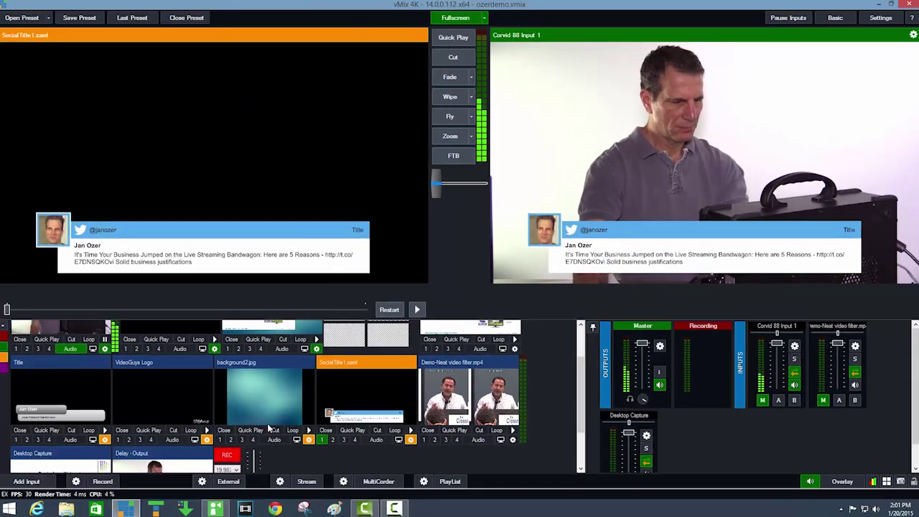
pyautogui.click(343, 482)
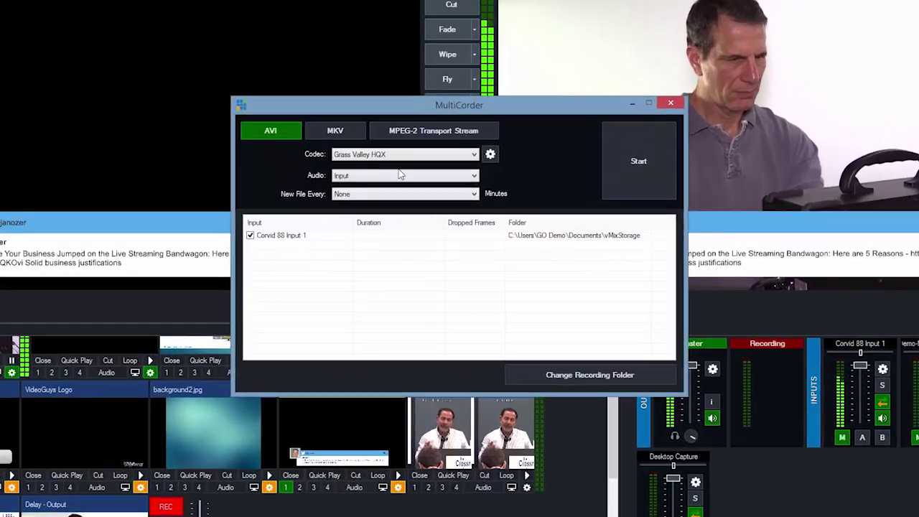
pyautogui.click(421, 175)
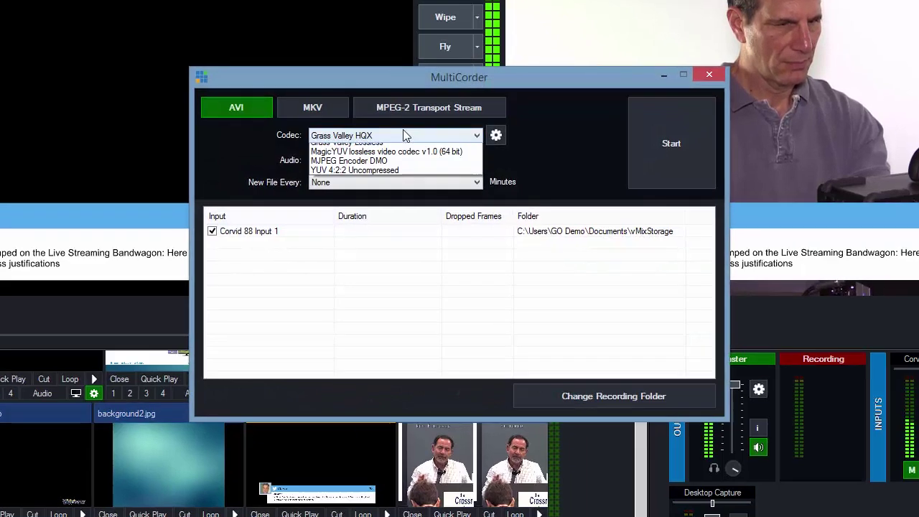
pyautogui.click(421, 176)
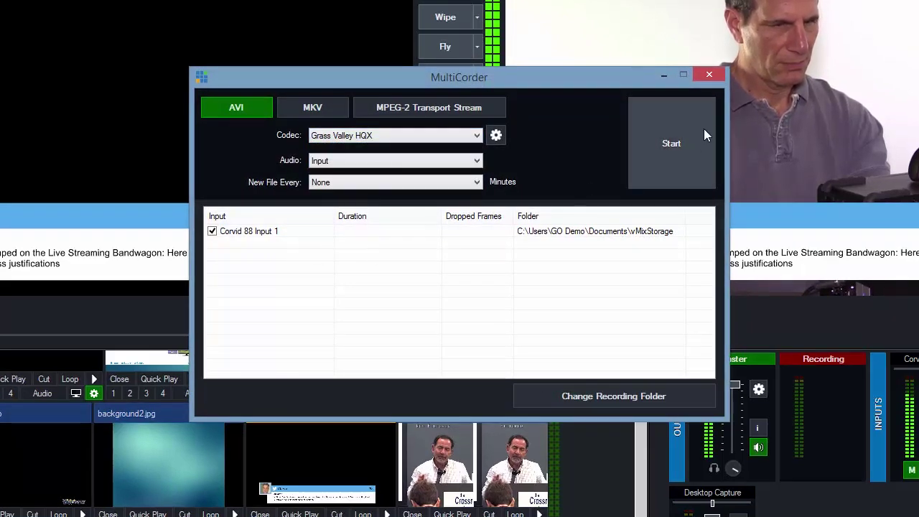
pyautogui.click(706, 78)
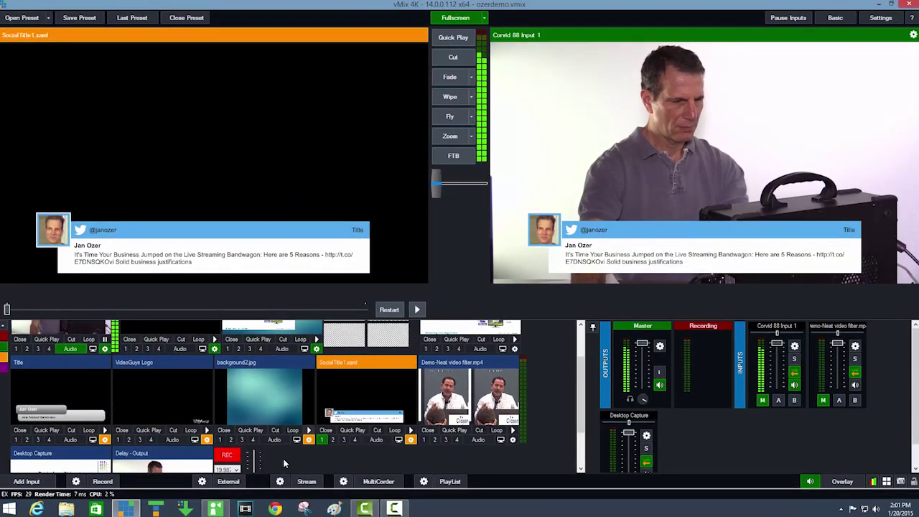
# Step: Keep the YouTube Live profile and set its stream quality to 5000 kbps H264 1080p, AAC 128 kbps
pyautogui.click(280, 481)
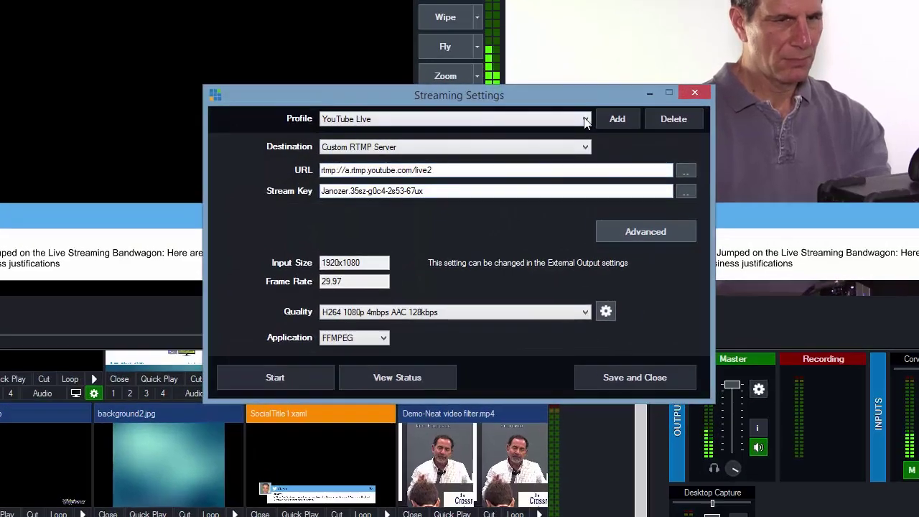
pyautogui.click(544, 166)
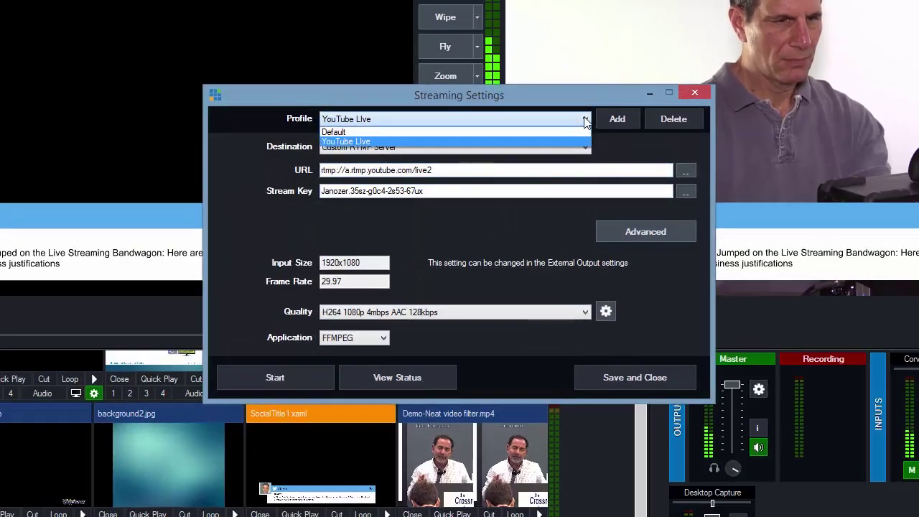
pyautogui.click(480, 145)
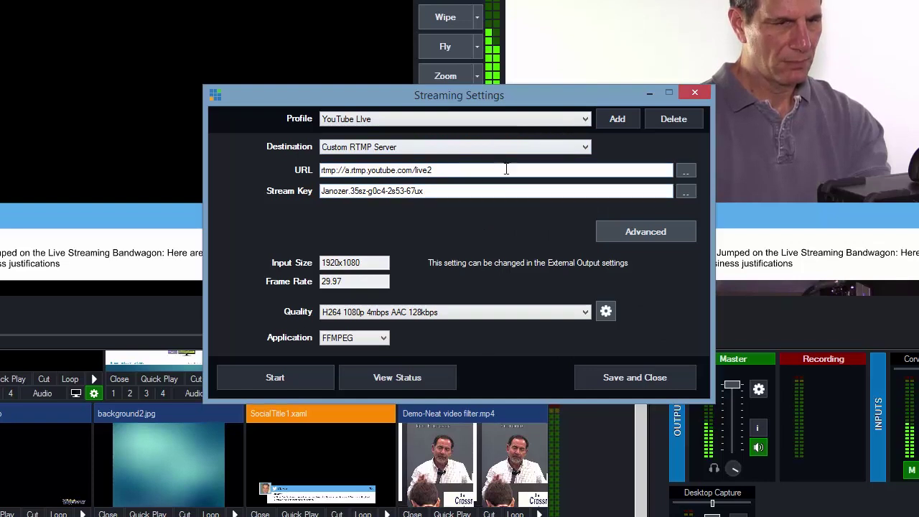
pyautogui.click(606, 313)
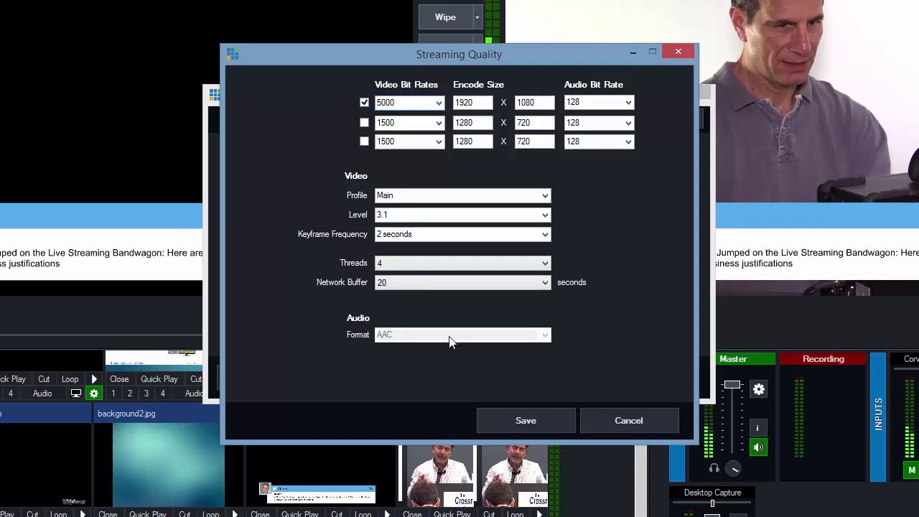
pyautogui.click(525, 420)
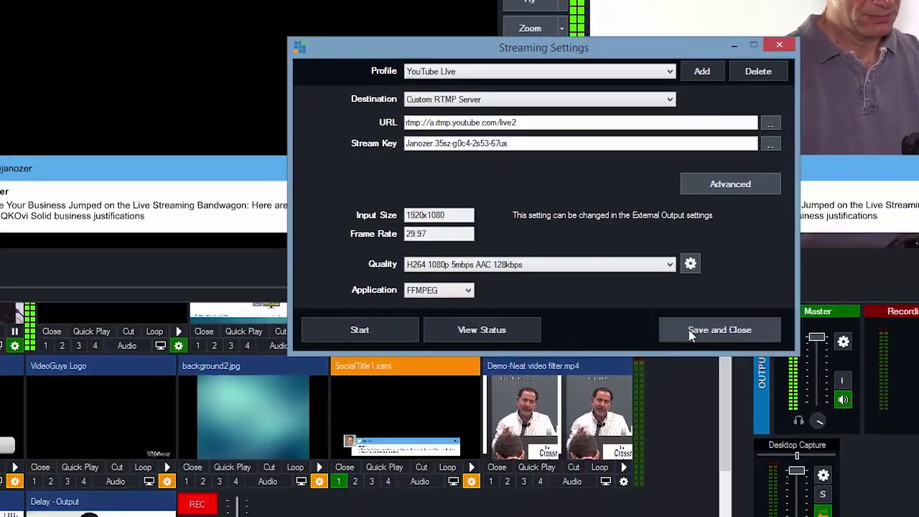
pyautogui.click(625, 378)
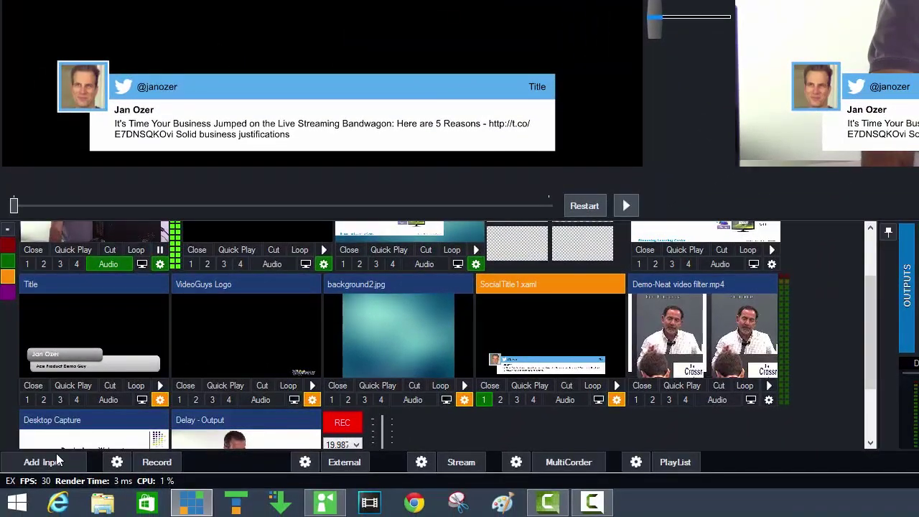
# Step: Start Record, Stream and MultiCorder one after another from the bottom toolbar
pyautogui.click(154, 464)
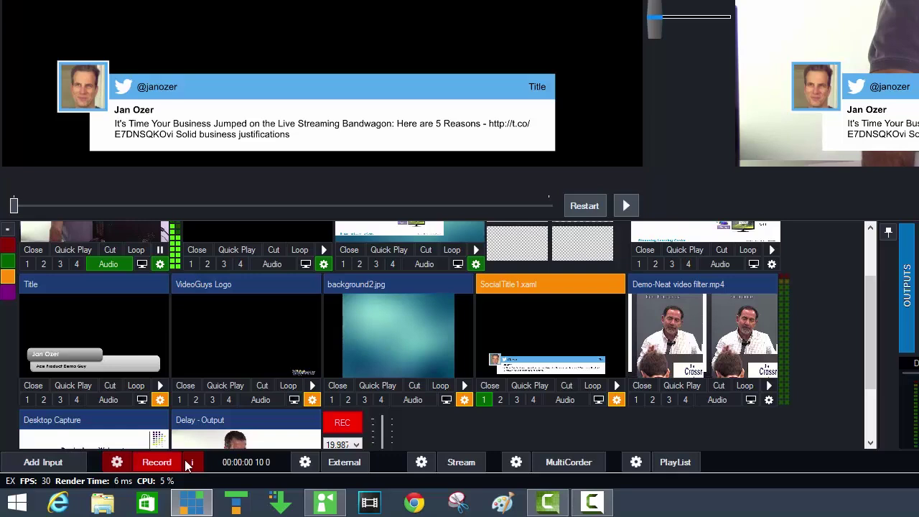
pyautogui.click(477, 464)
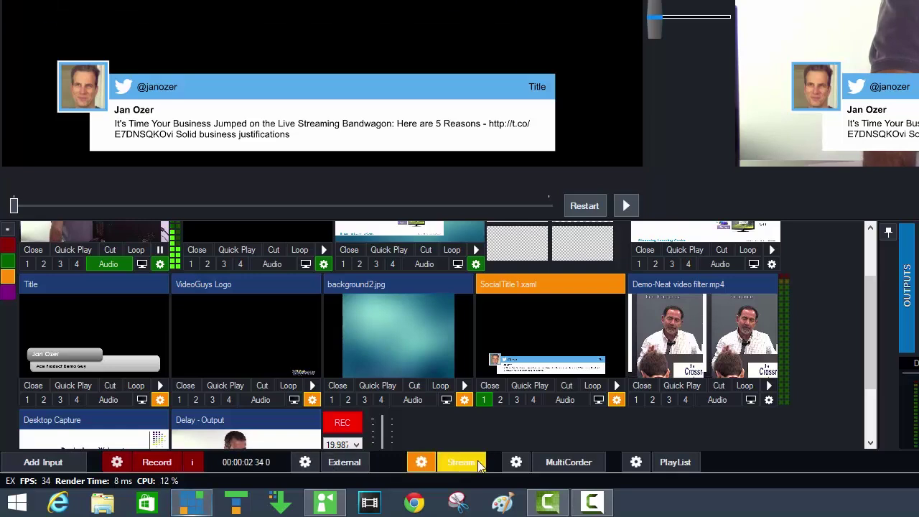
pyautogui.click(571, 462)
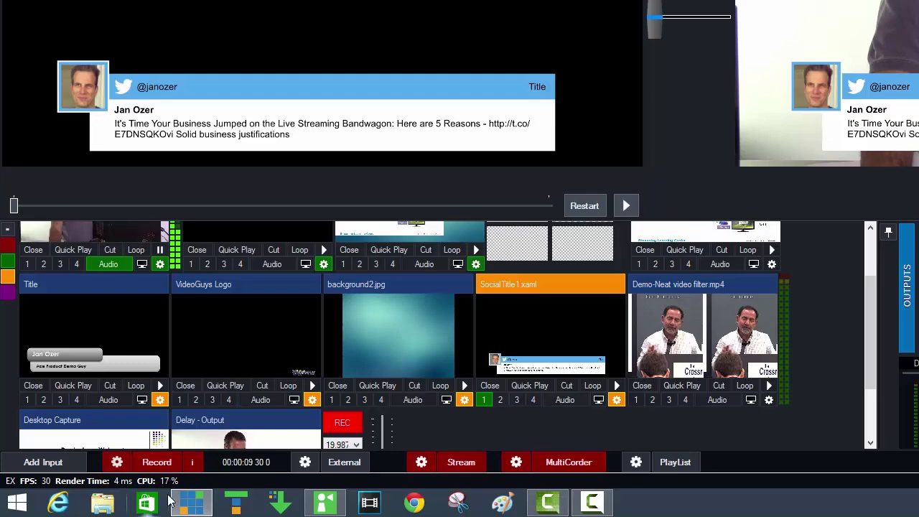
# Step: Minimize vMix and launch Vegas Pro 13.0 from the Start menu
pyautogui.click(191, 503)
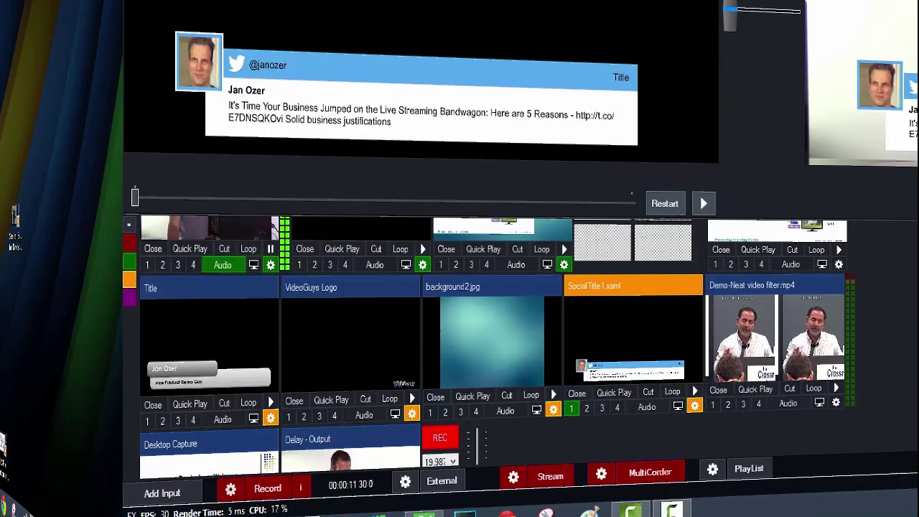
pyautogui.click(18, 502)
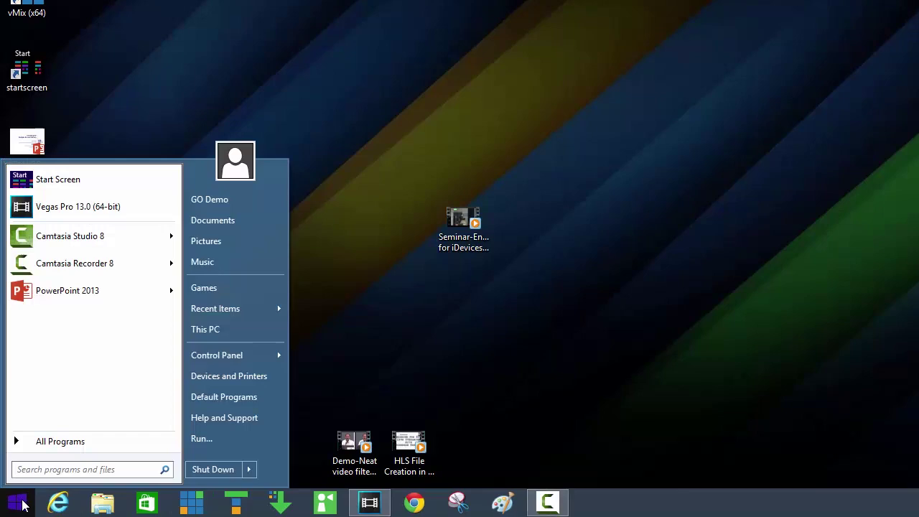
pyautogui.click(94, 207)
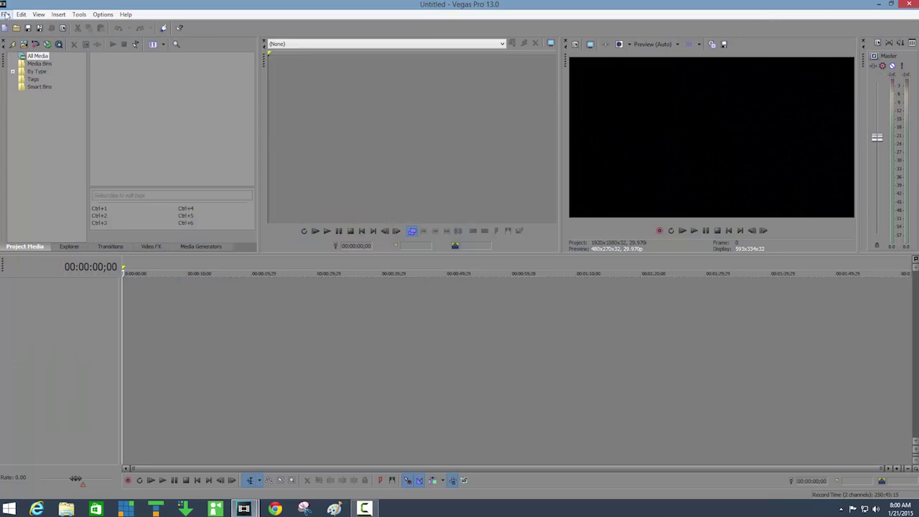
# Step: Open the 20 January multicorder1 corvid 88 input 1 clip from vMixStorage
pyautogui.click(6, 14)
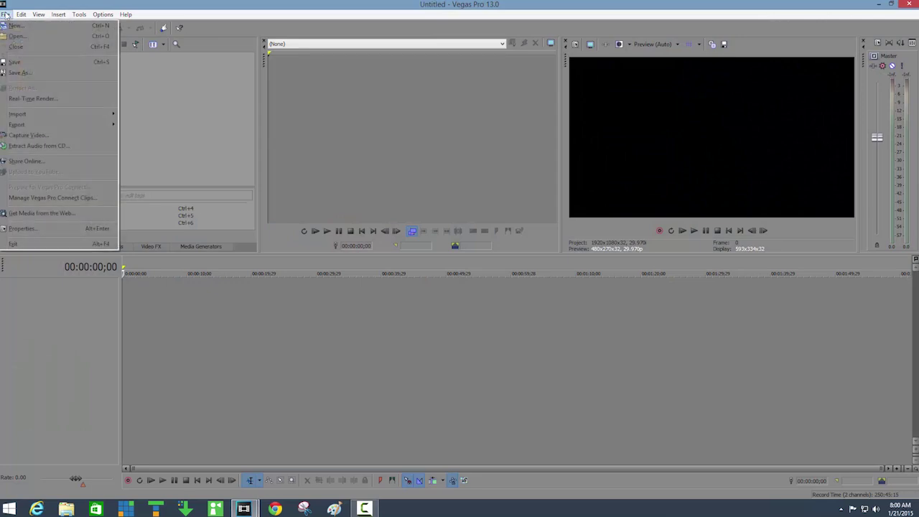
pyautogui.click(10, 35)
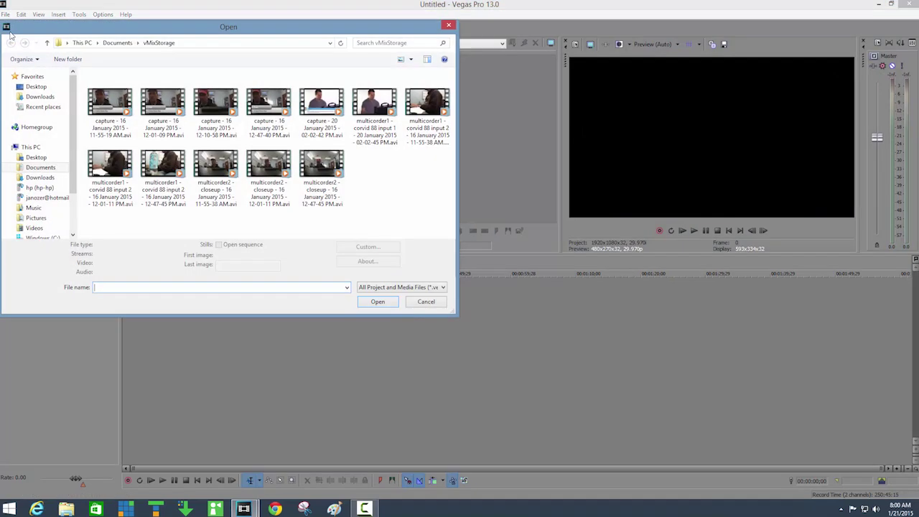
pyautogui.doubleClick(370, 102)
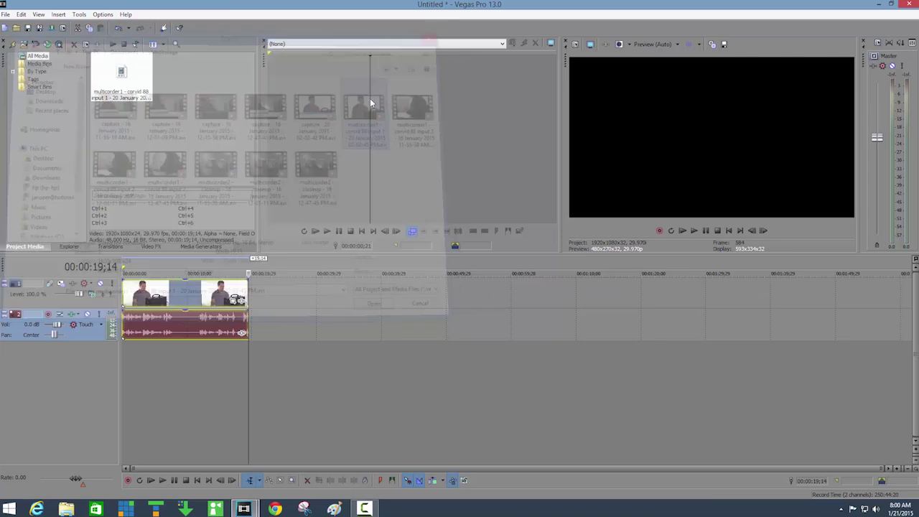